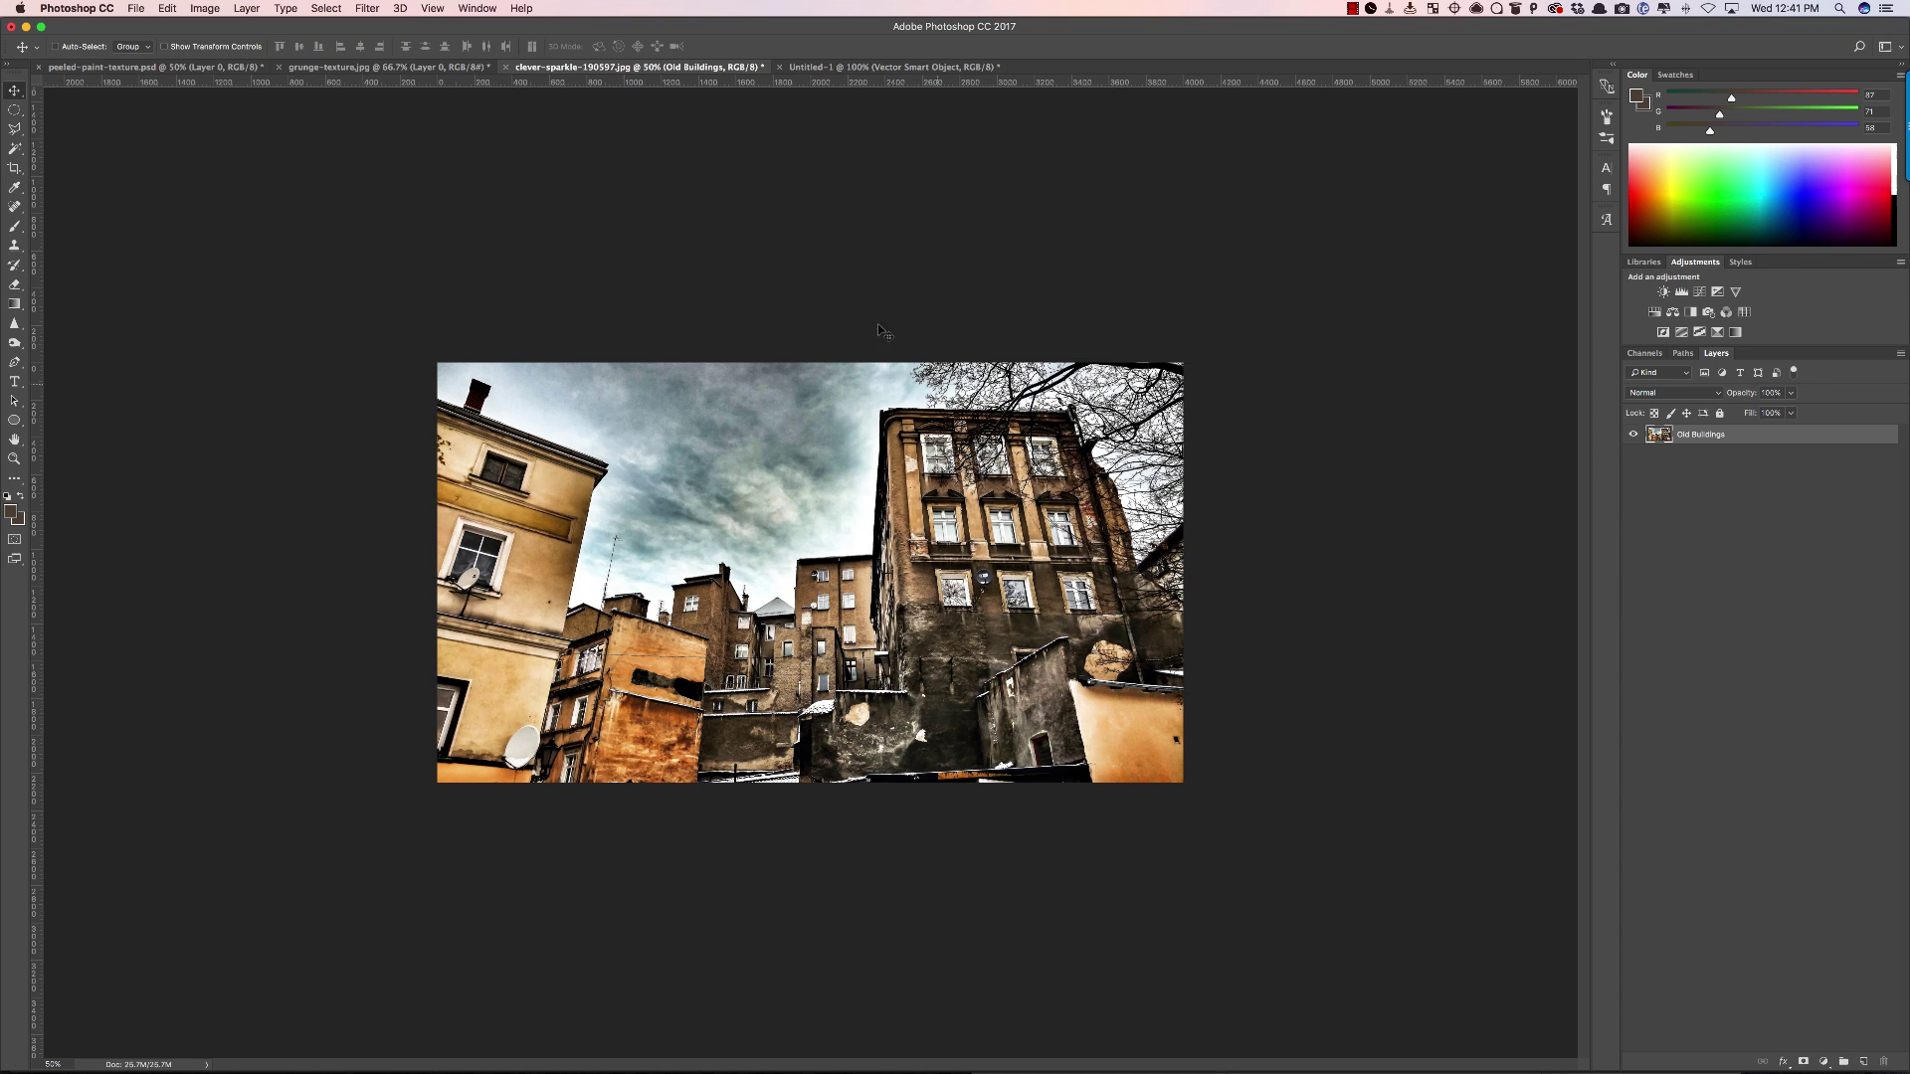
# Switch from the Old Buildings photo to the grunge-texture.jpg document.
pyautogui.click(339, 67)
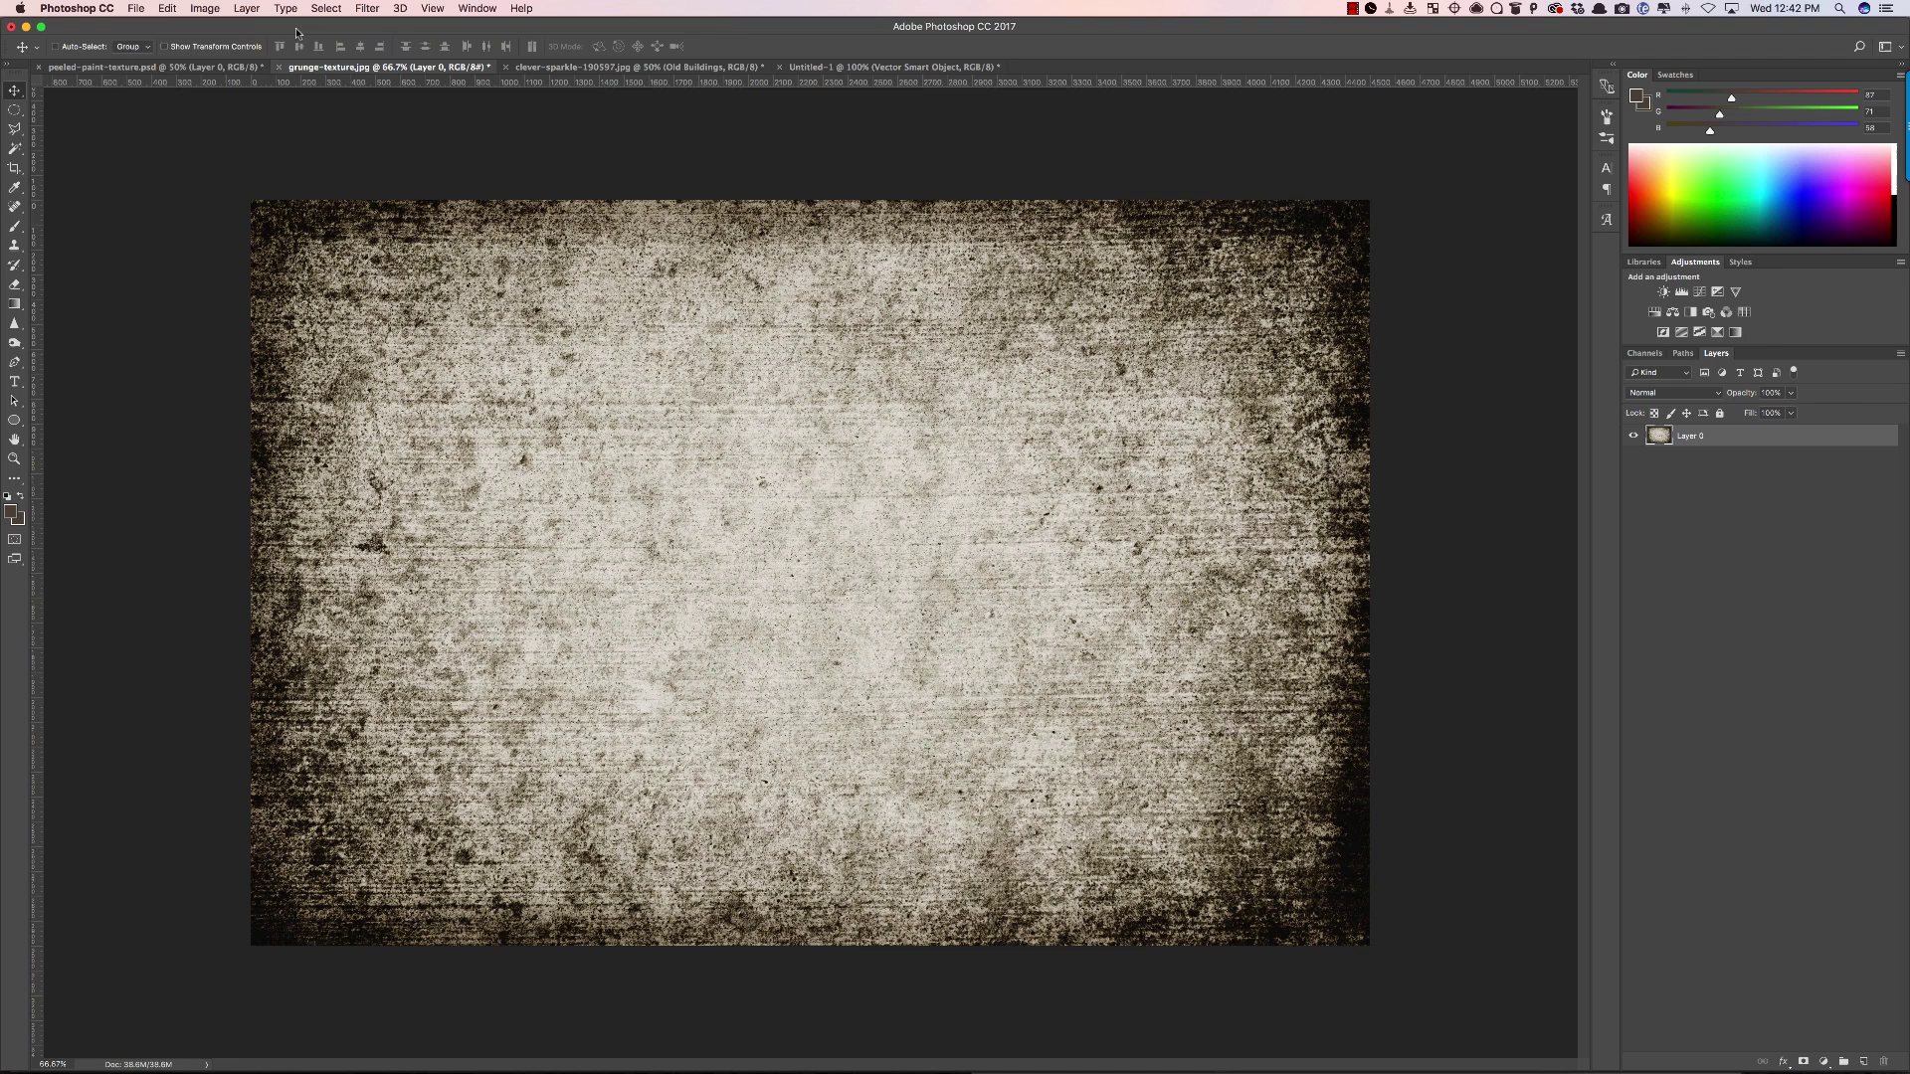
# Duplicate the grunge texture layer into the clever-sparkle photo document.
pyautogui.click(246, 8)
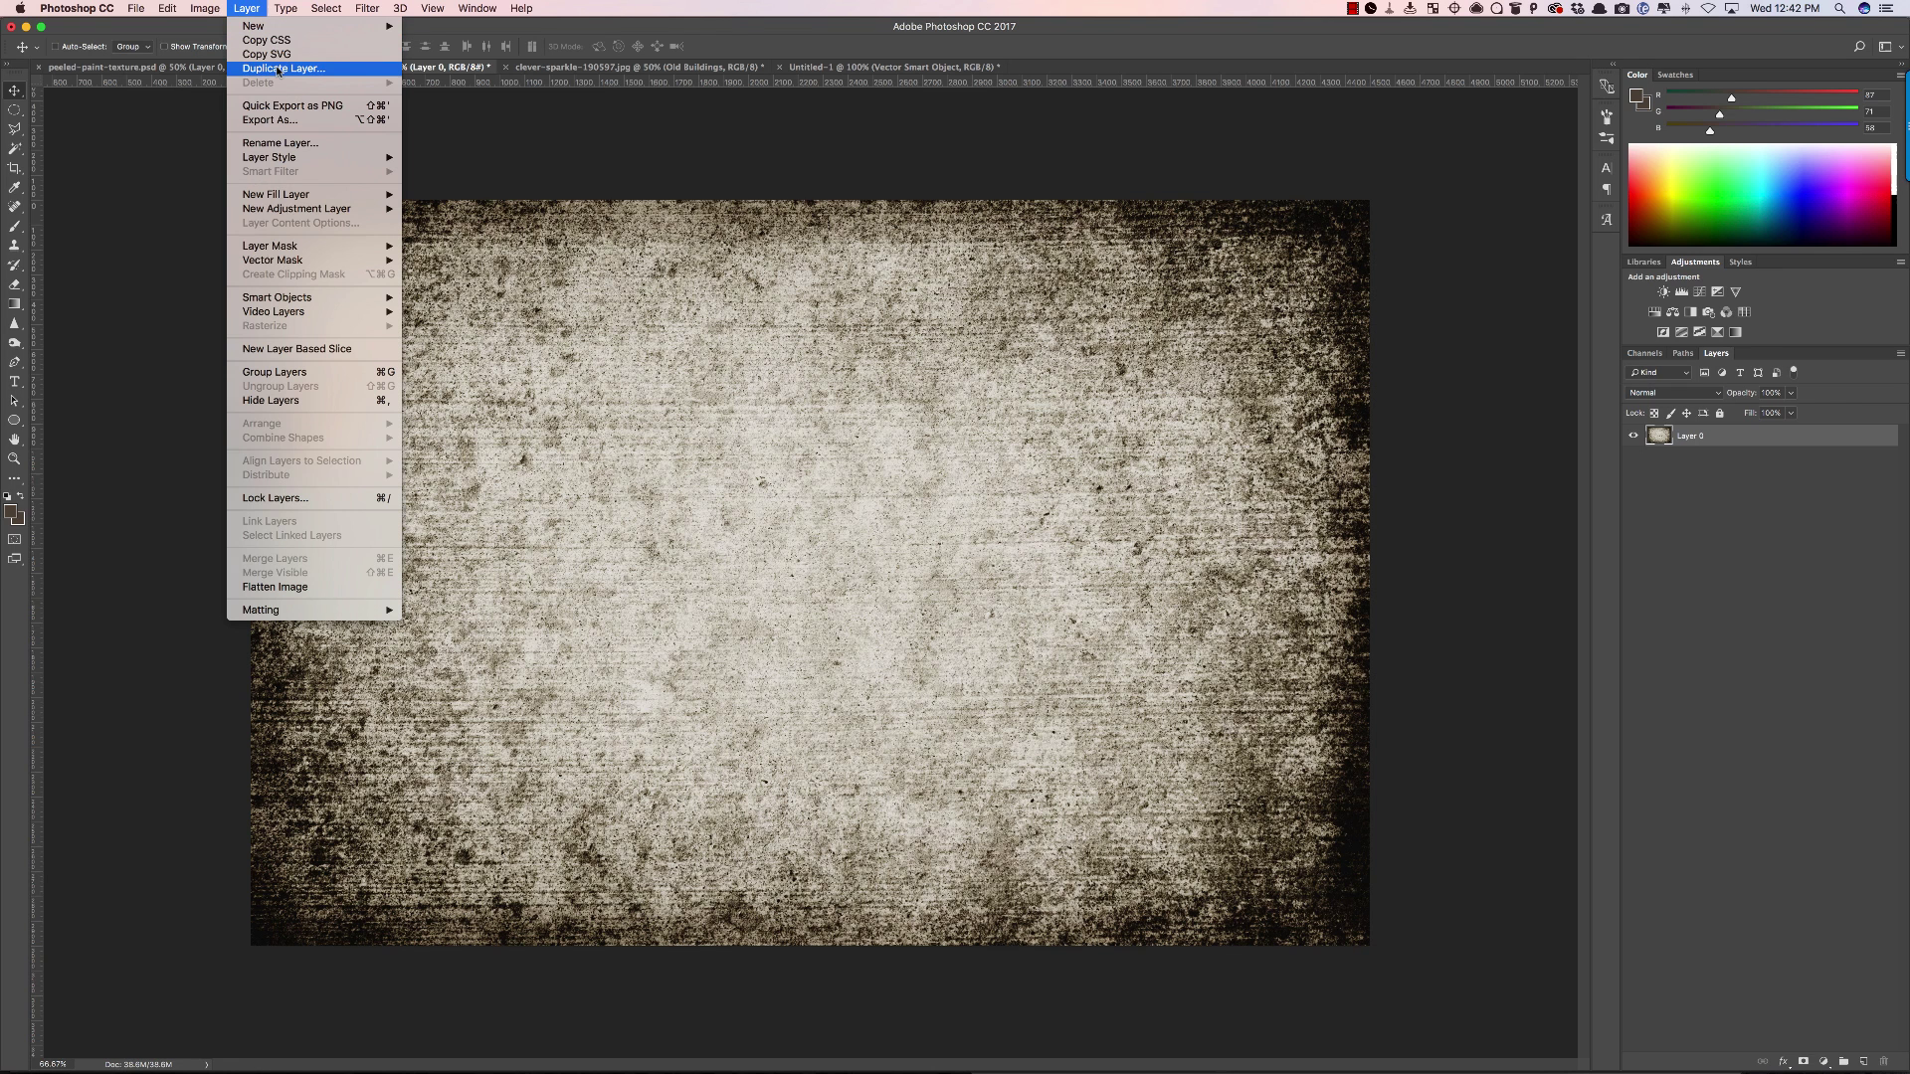
pyautogui.click(278, 70)
pyautogui.click(940, 514)
pyautogui.click(895, 528)
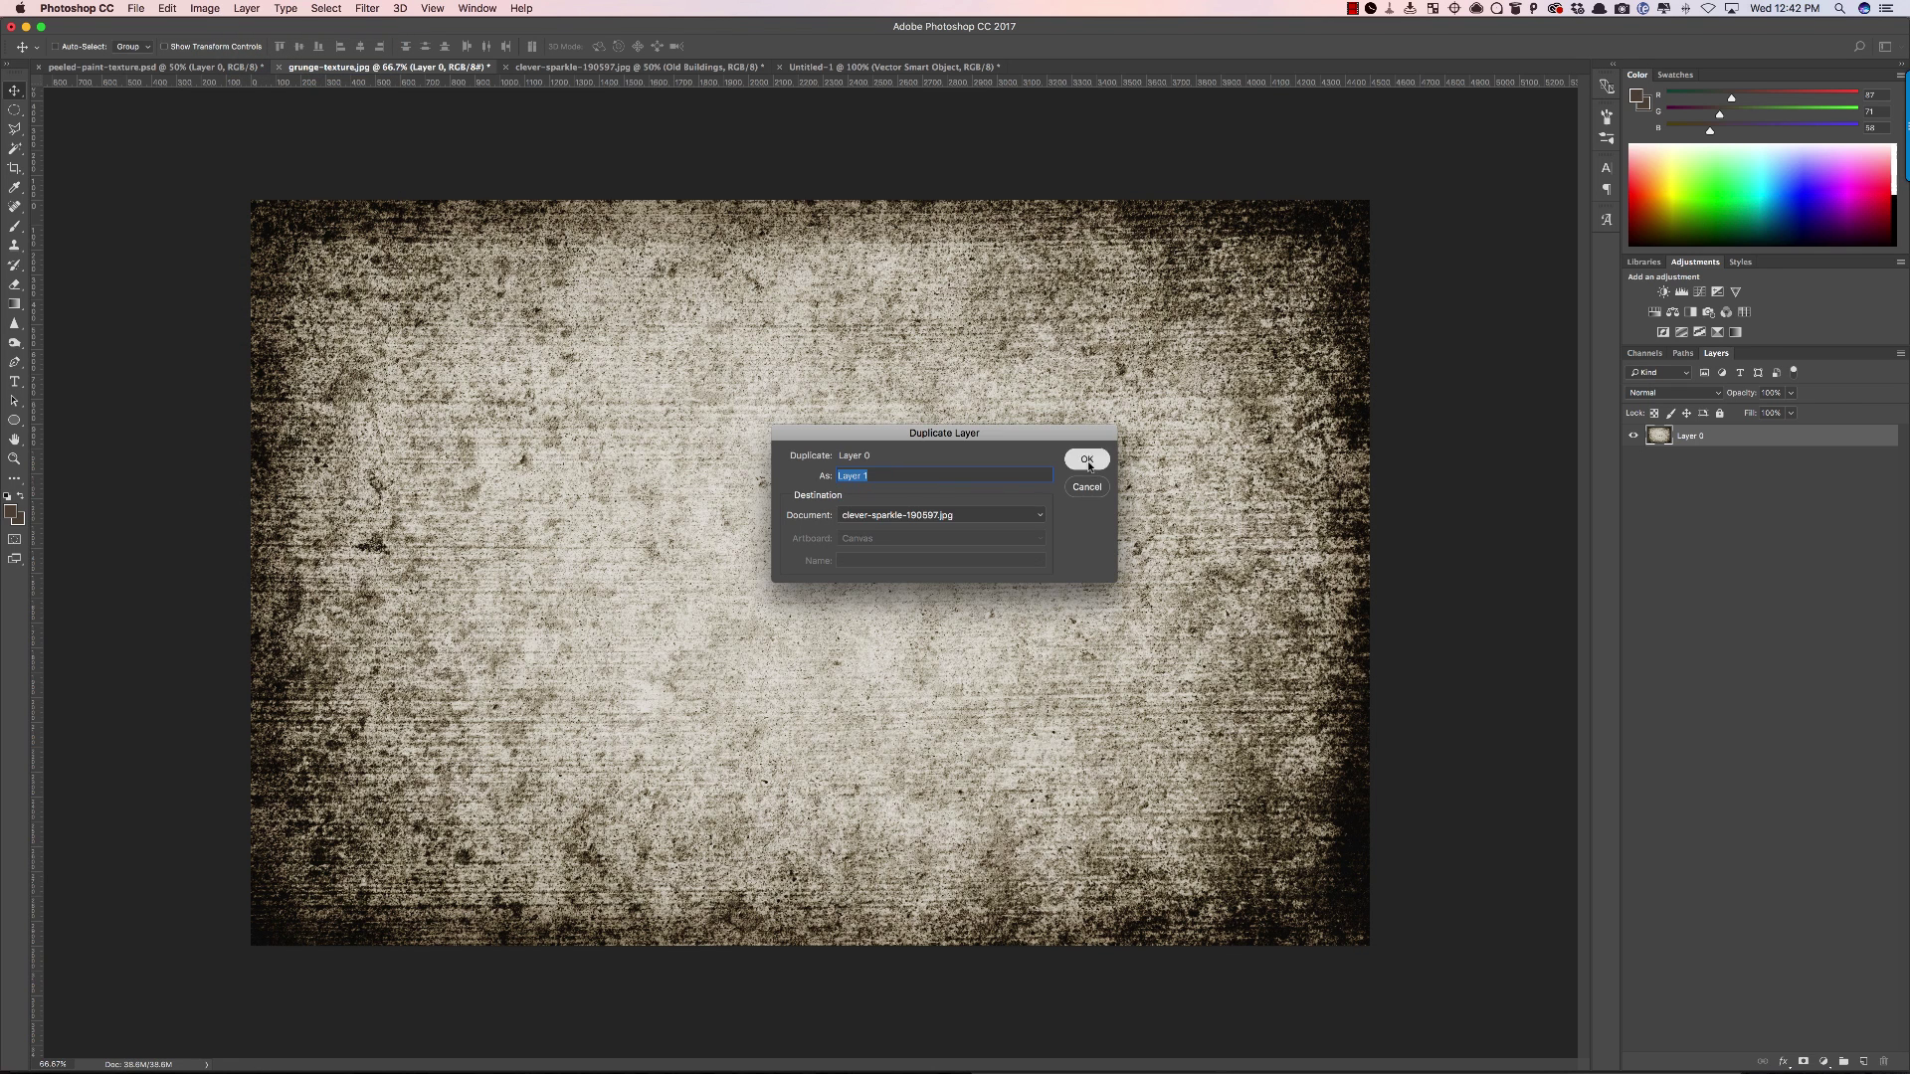
pyautogui.click(1087, 460)
# On the buildings photo, scale the texture layer to about 96% and lower its opacity.
pyautogui.click(587, 67)
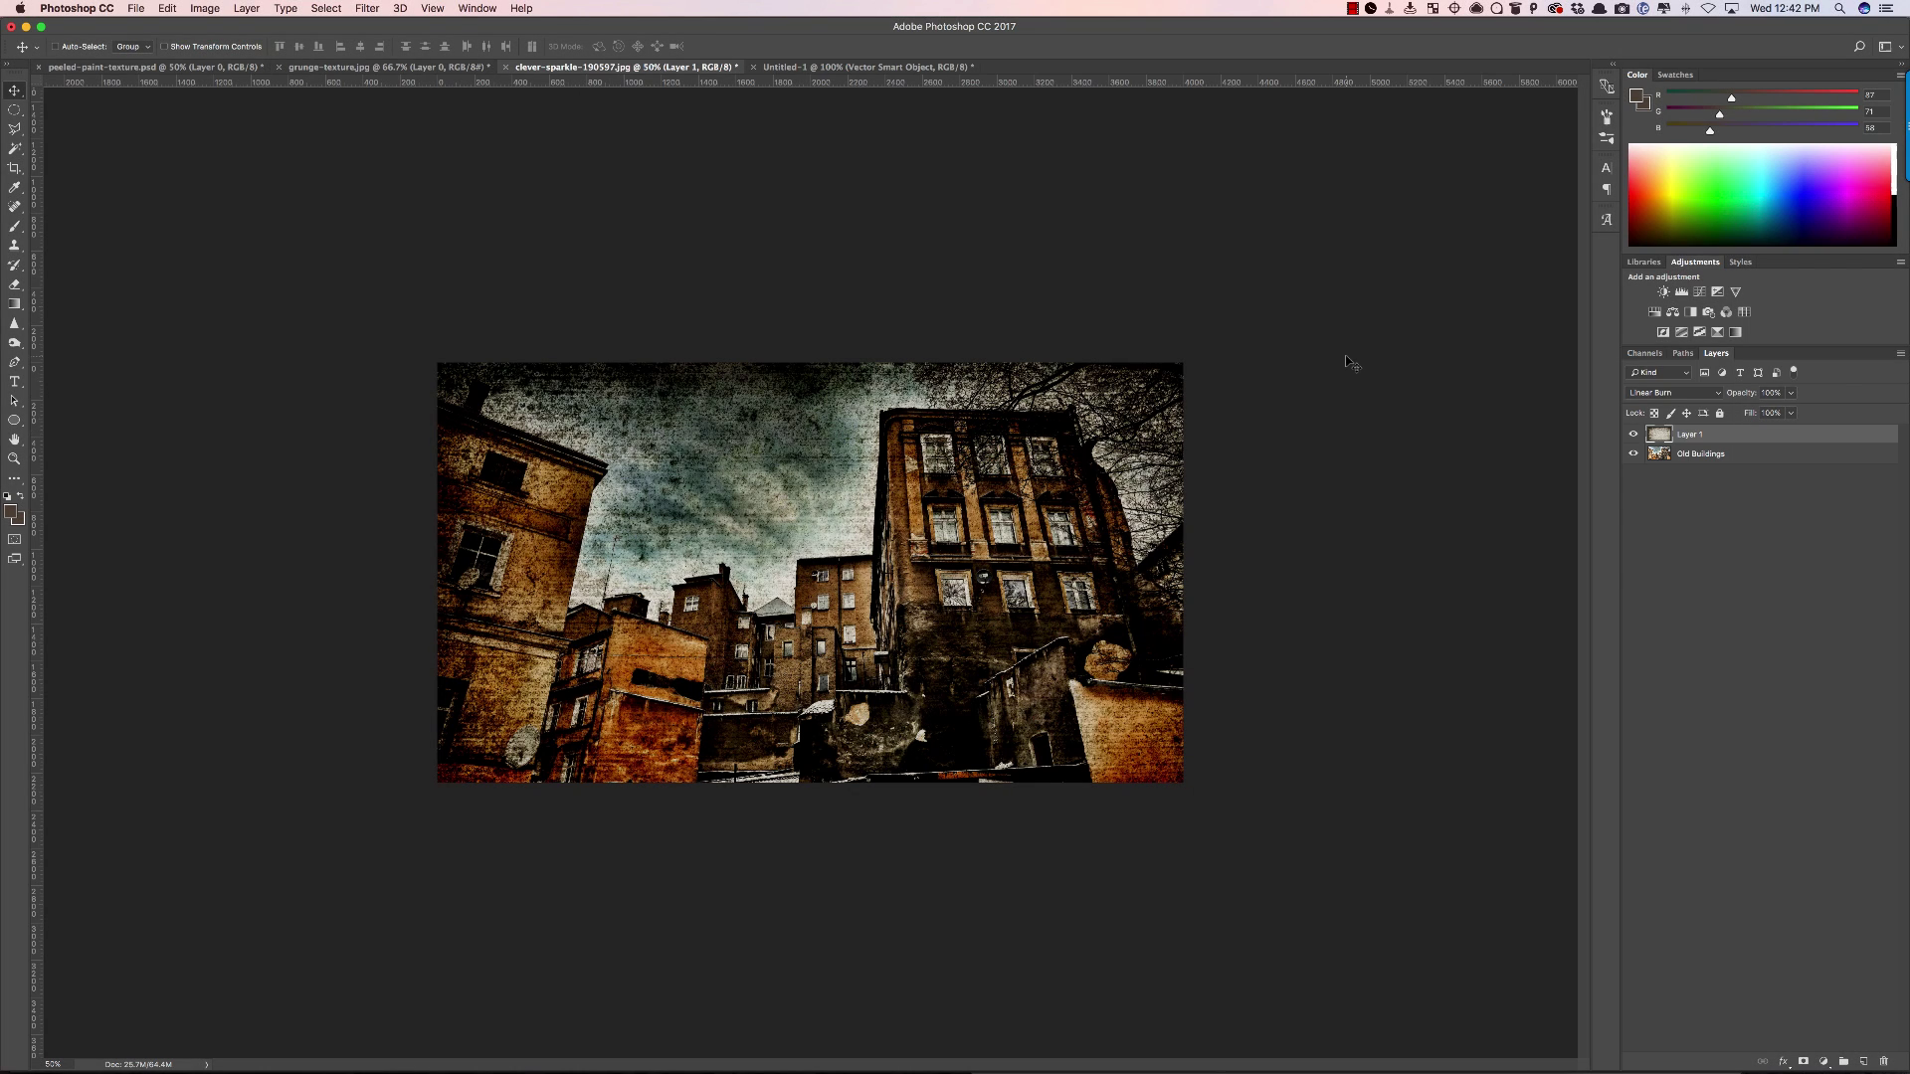
pyautogui.hotkey('ctrl', 't')
pyautogui.moveTo(1278, 923); pyautogui.dragTo(1206, 841)
pyautogui.press('Return')
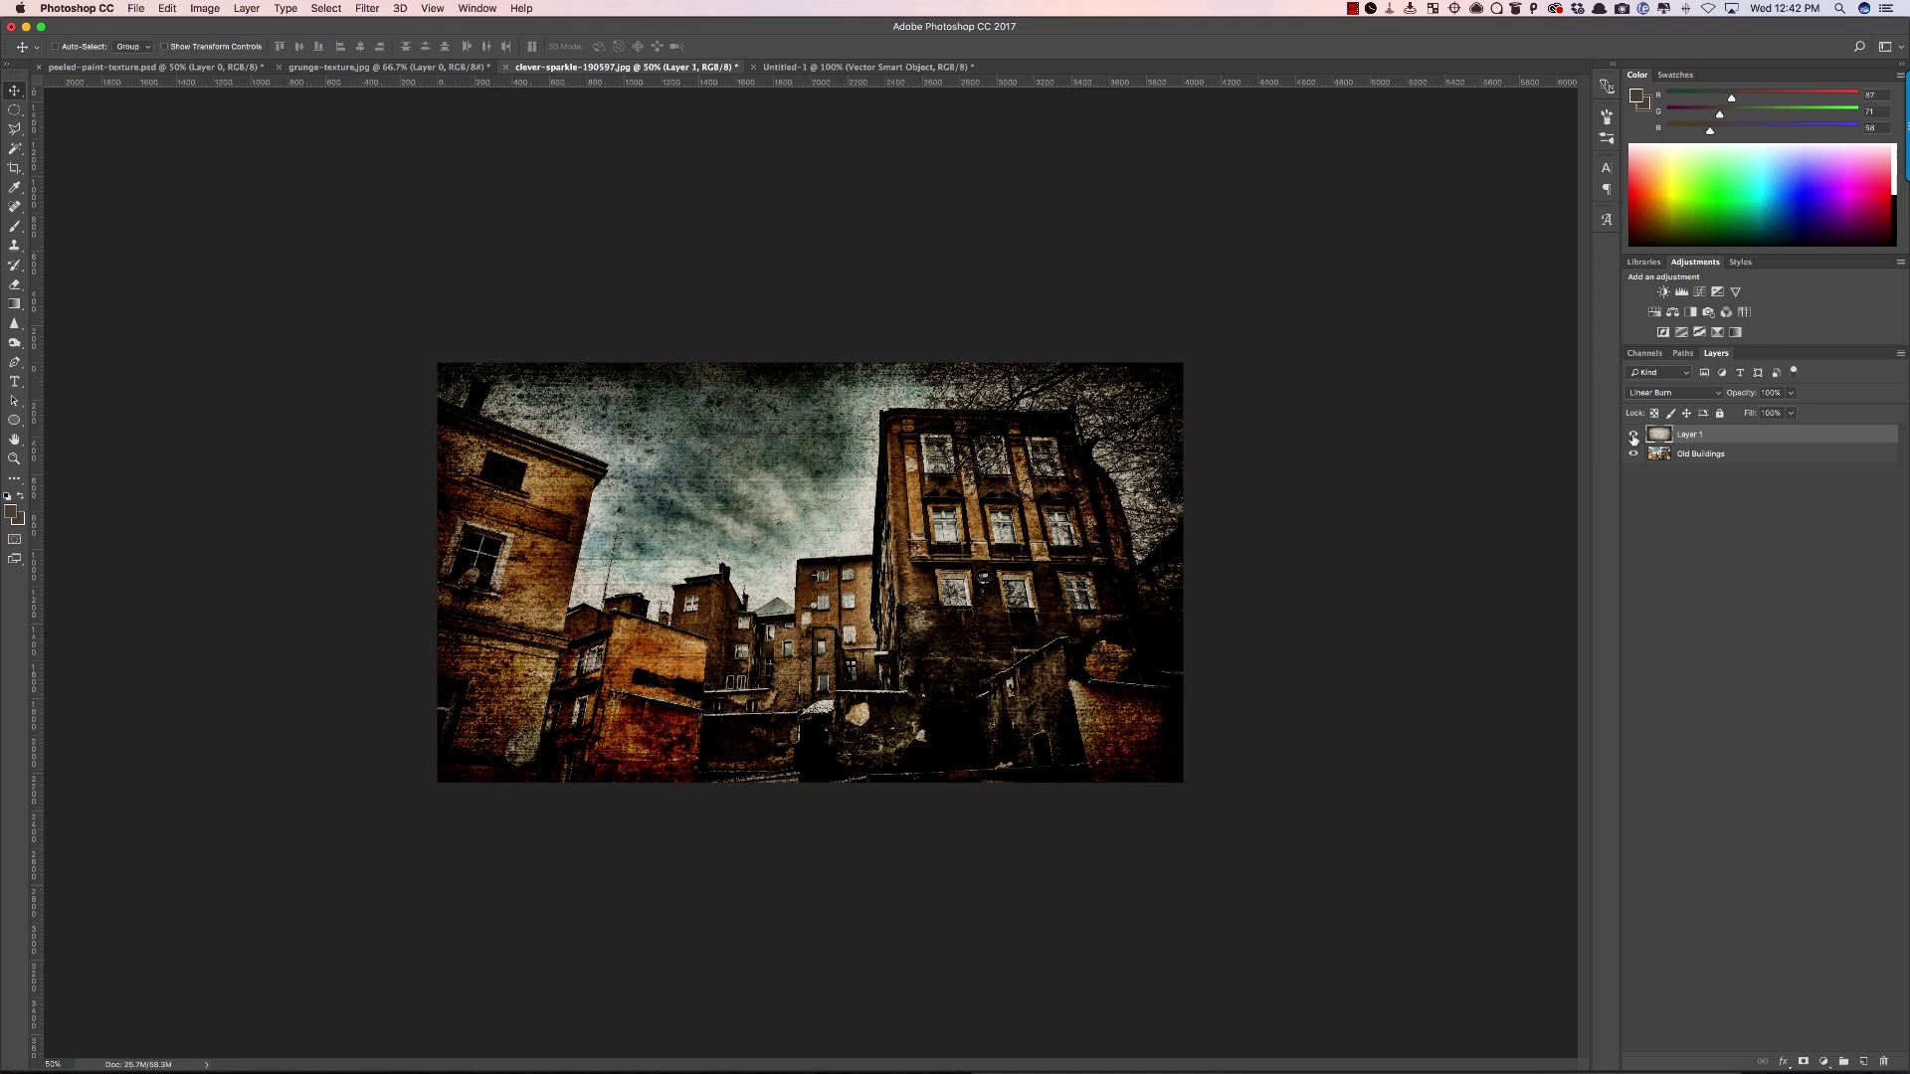
pyautogui.click(1791, 394)
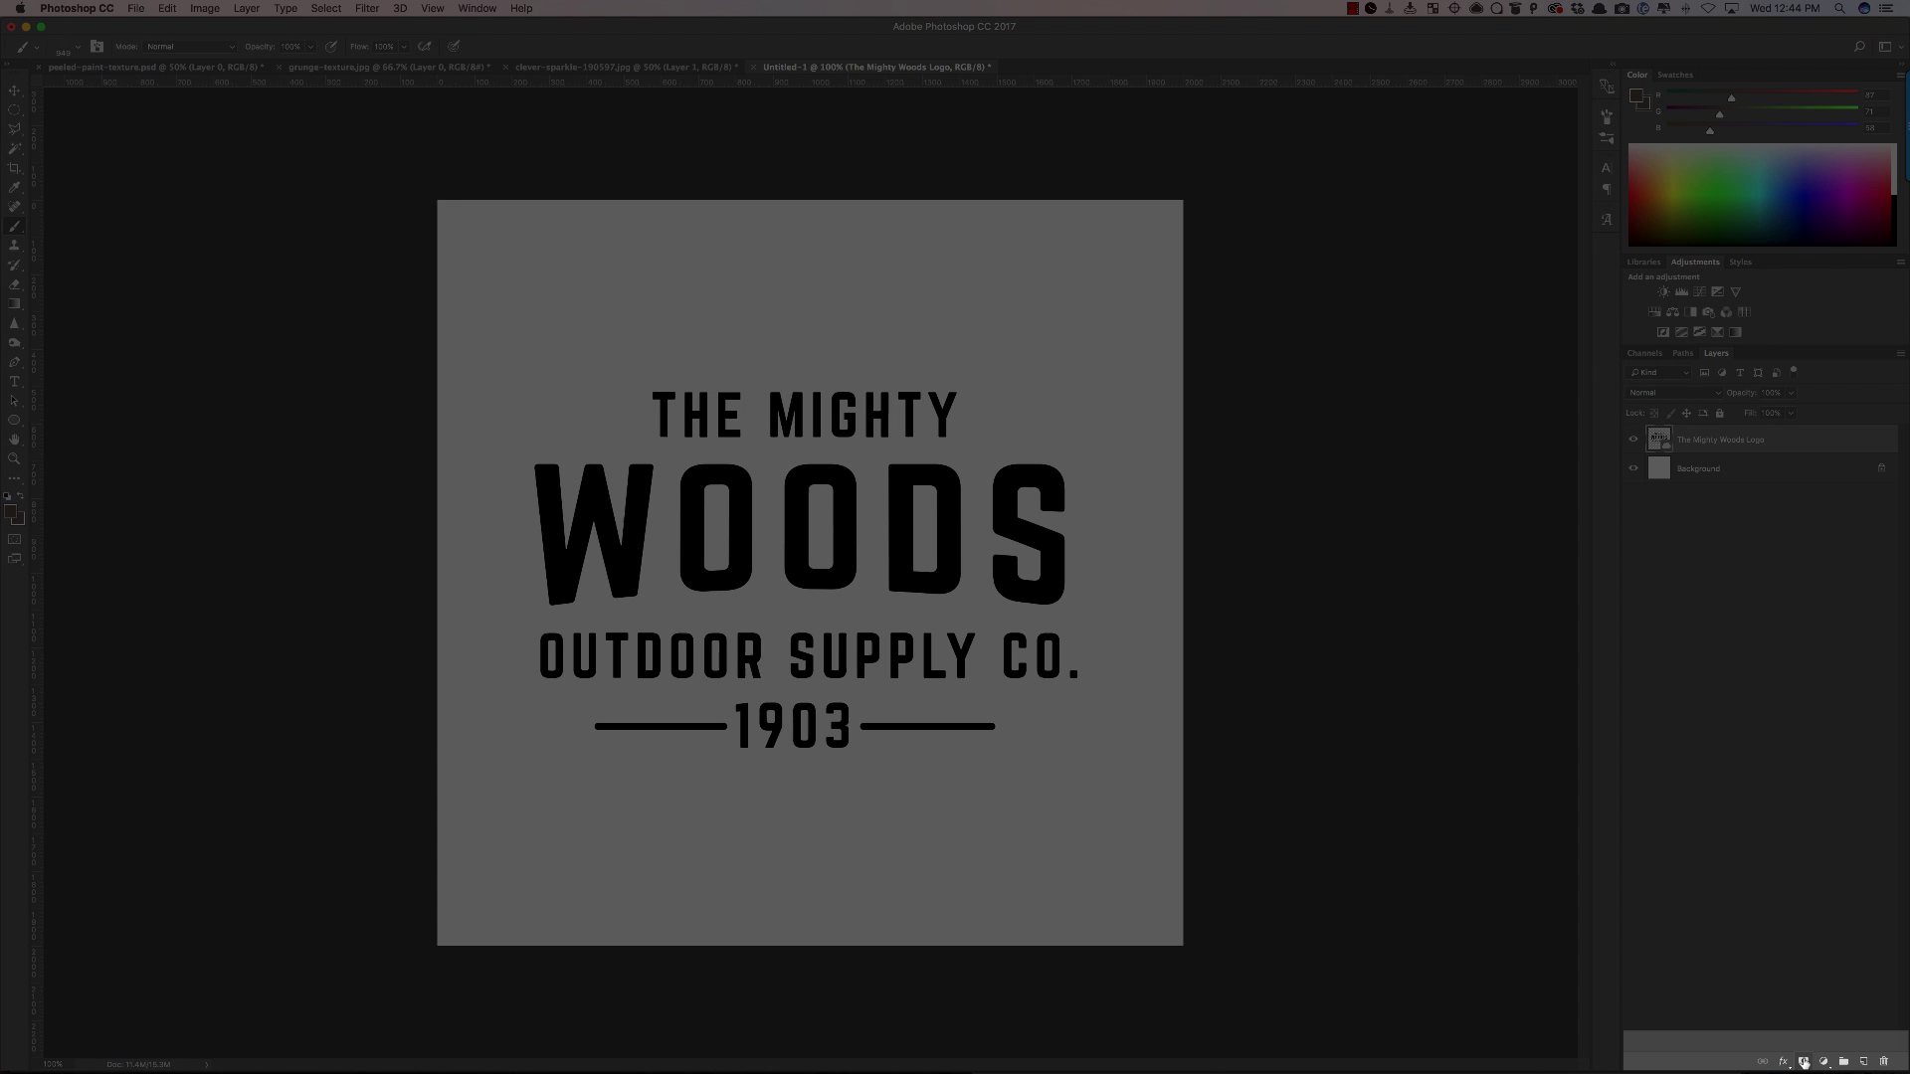
# Mask the logo layer and stamp a speckle brush over WOODS, undoing the last stamp.
pyautogui.click(1803, 1062)
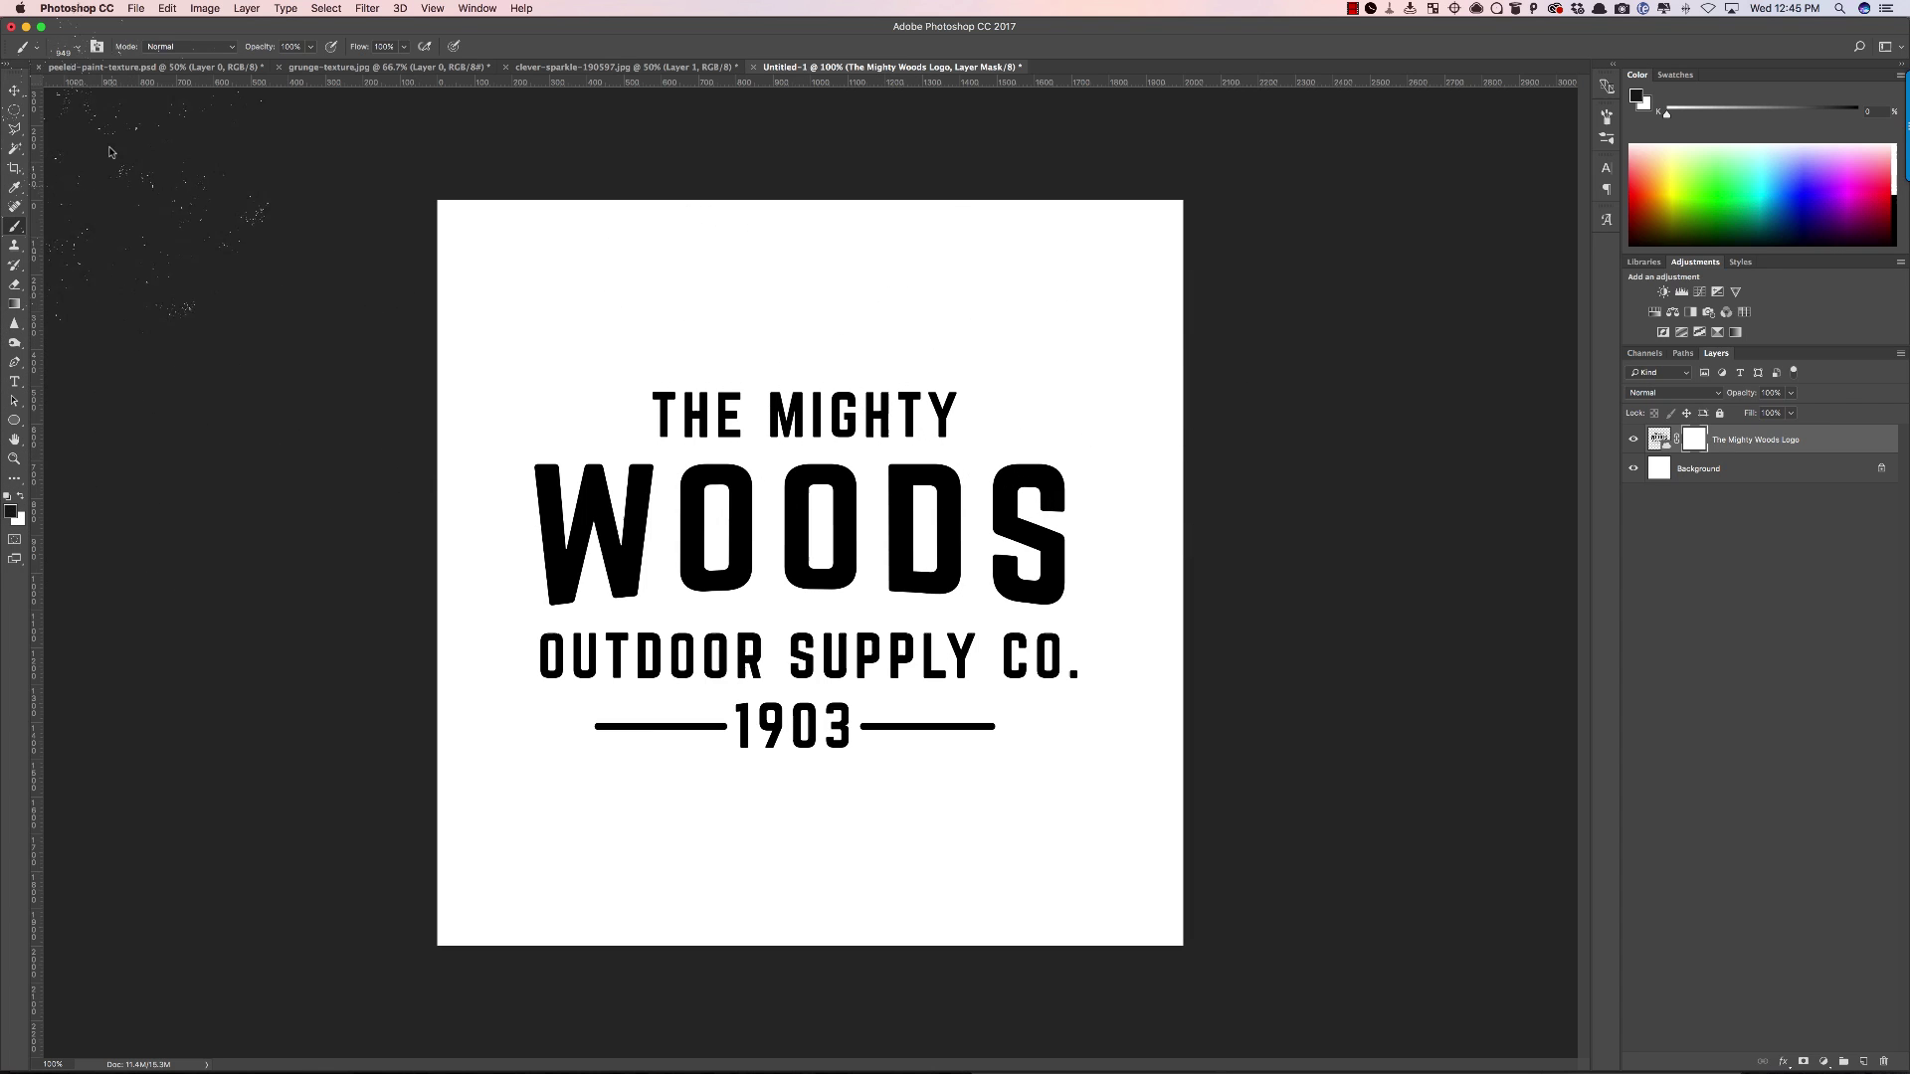
pyautogui.click(74, 50)
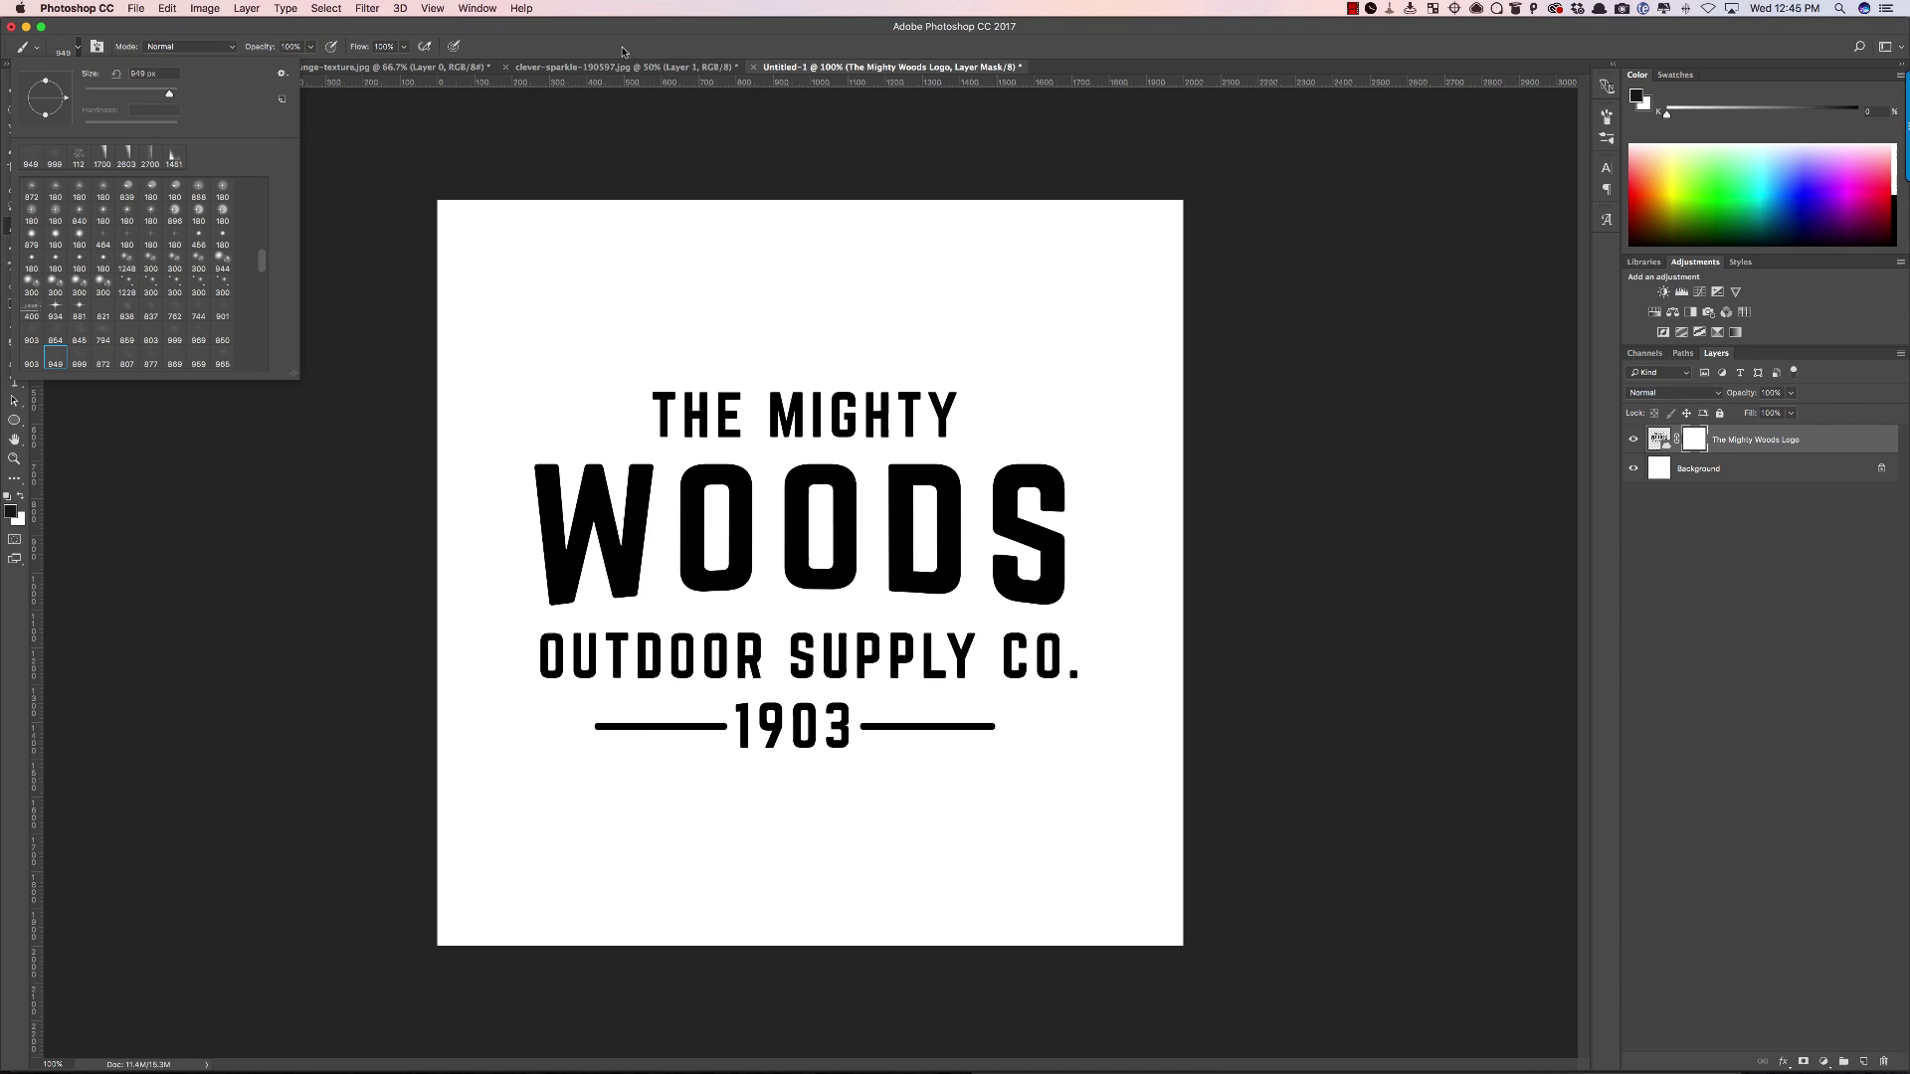
pyautogui.press('Return')
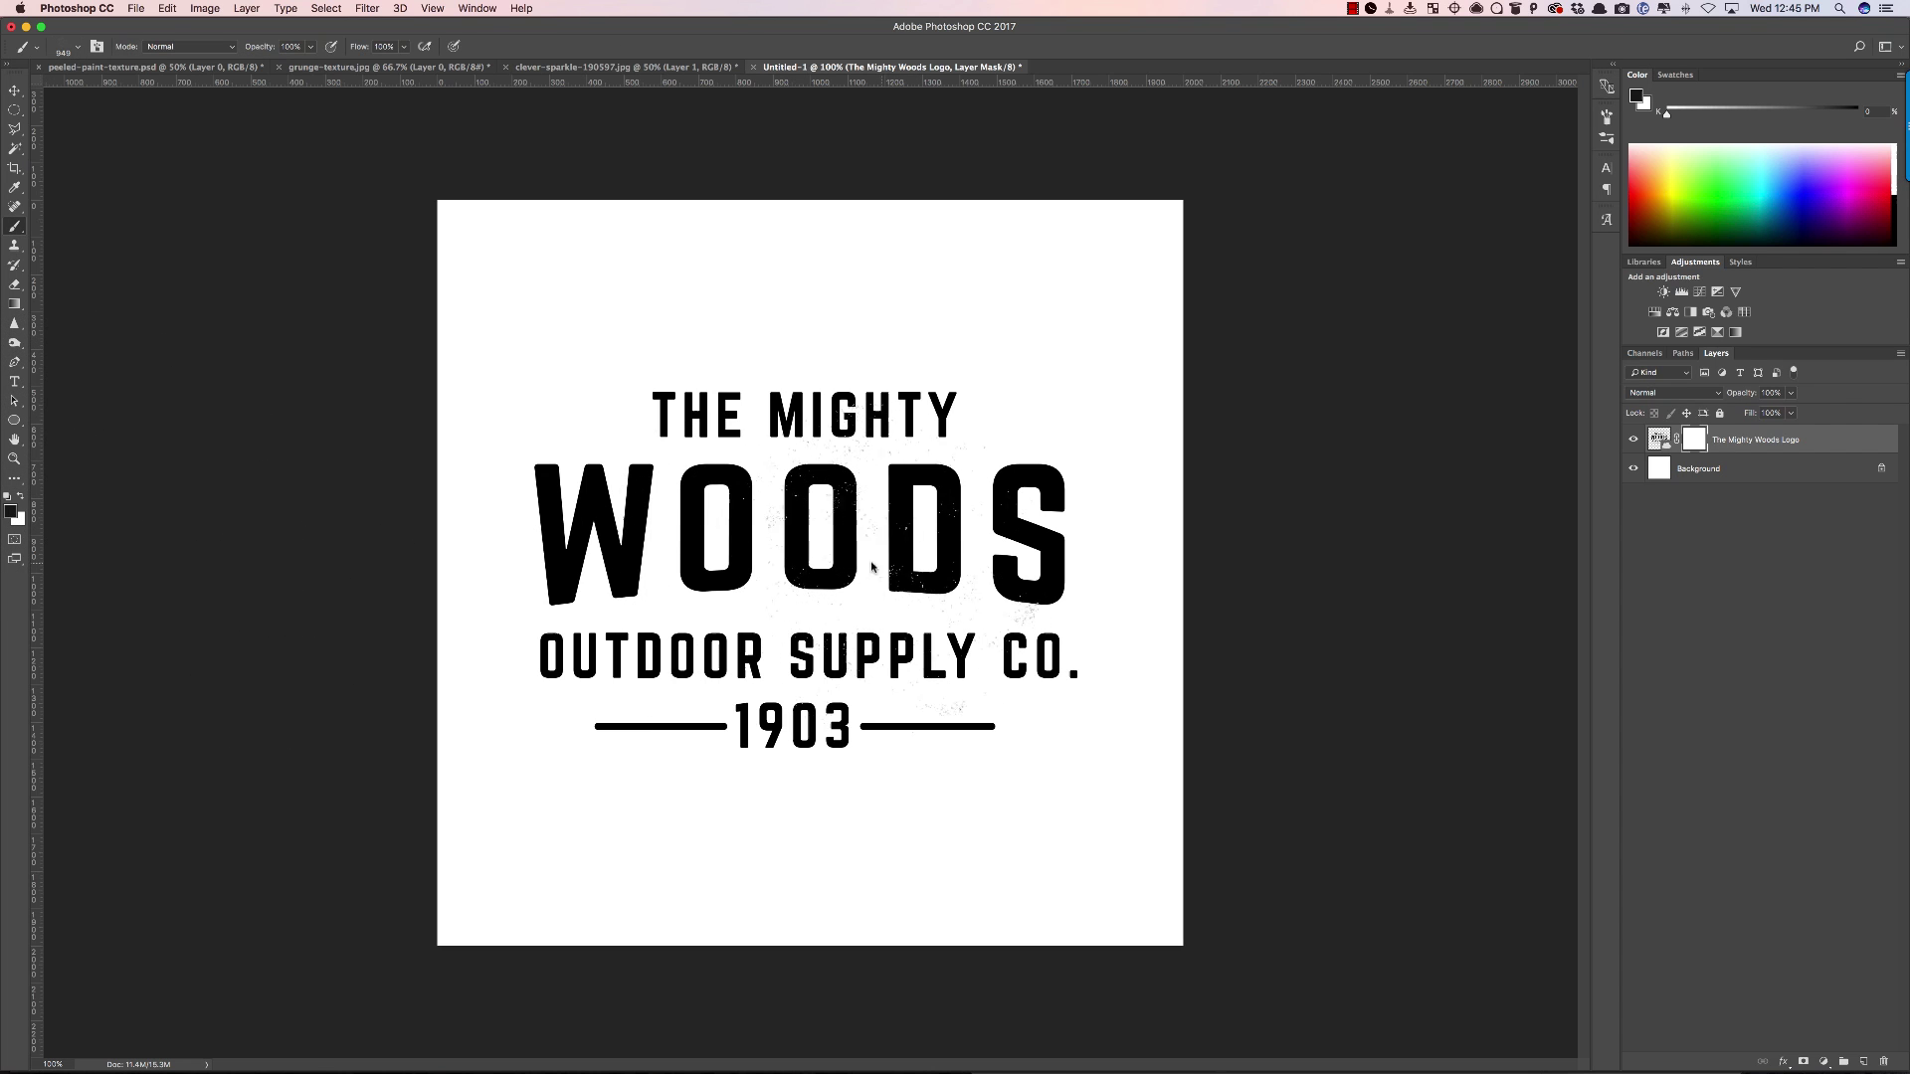
pyautogui.click(697, 491)
pyautogui.click(677, 703)
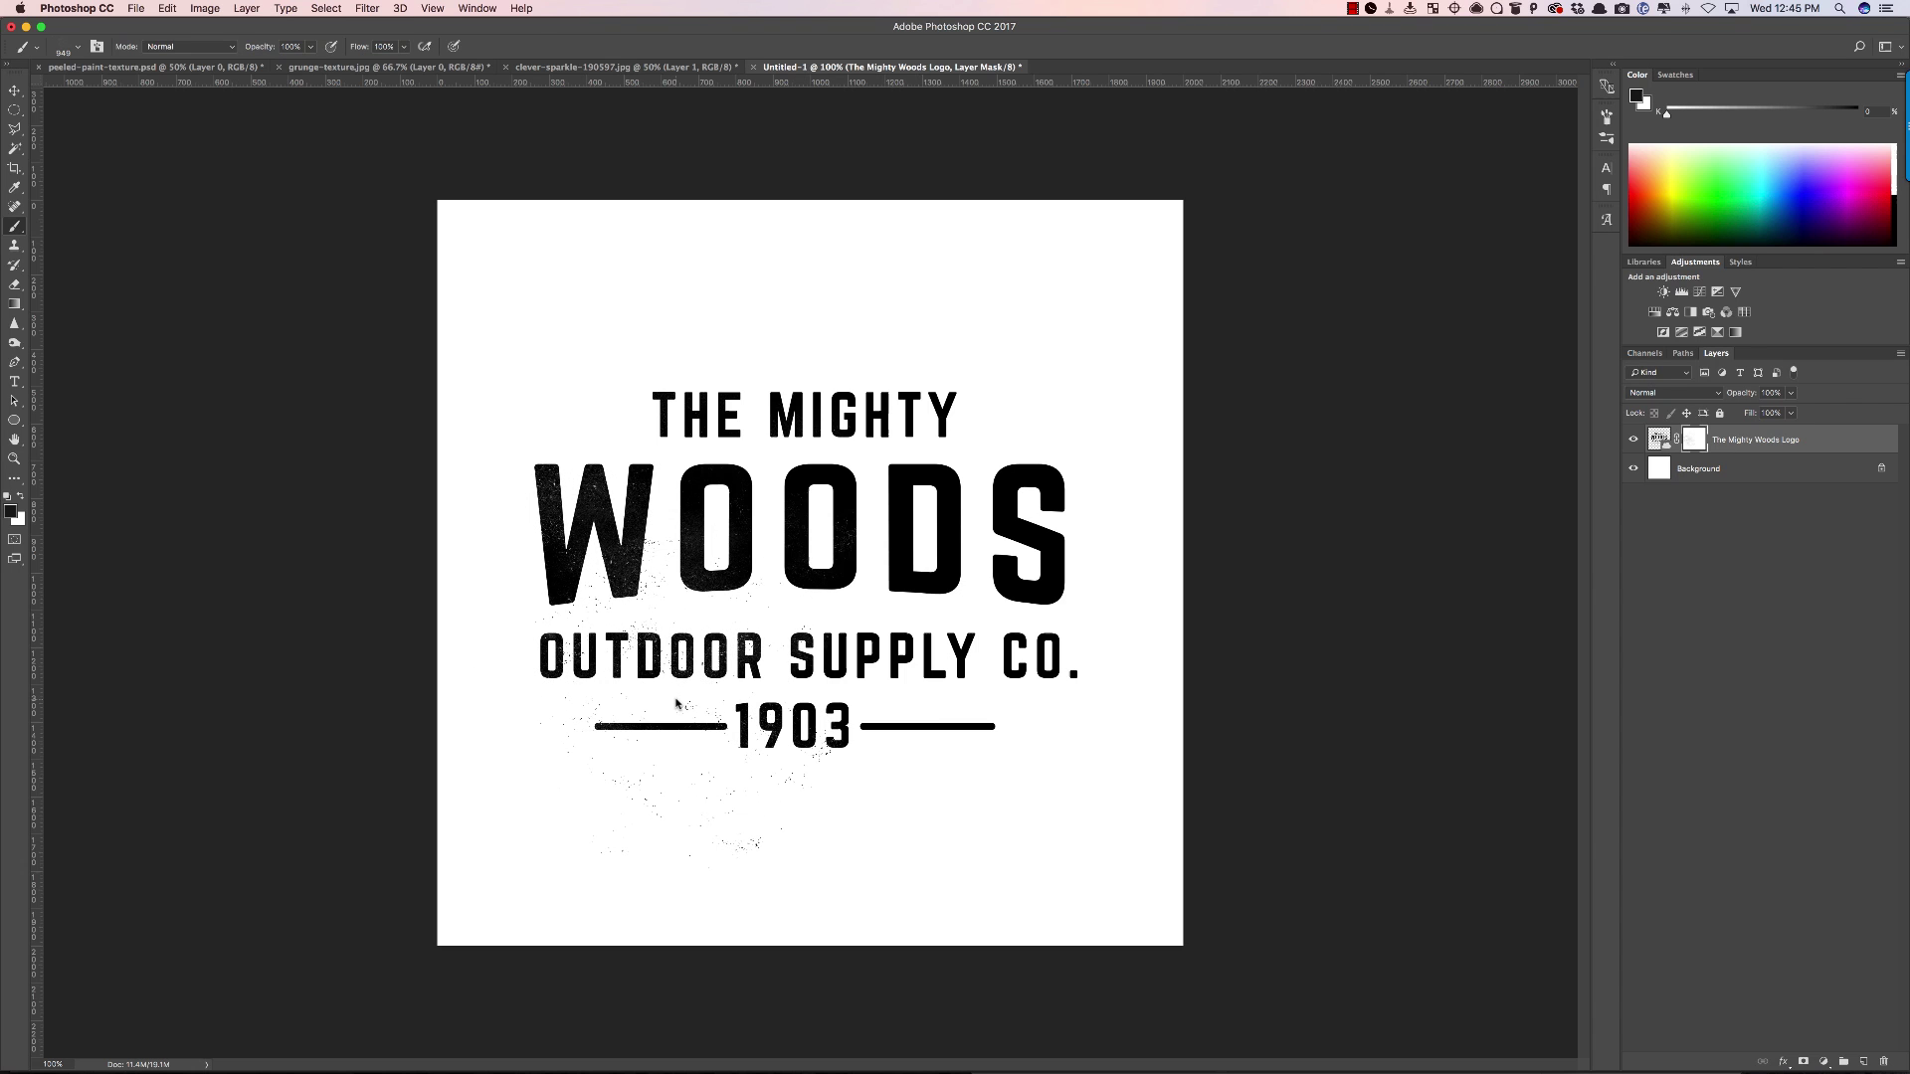
pyautogui.press('super+z')
# Enable Shape Dynamics with random Angle Jitter in the brush settings.
pyautogui.click(1607, 117)
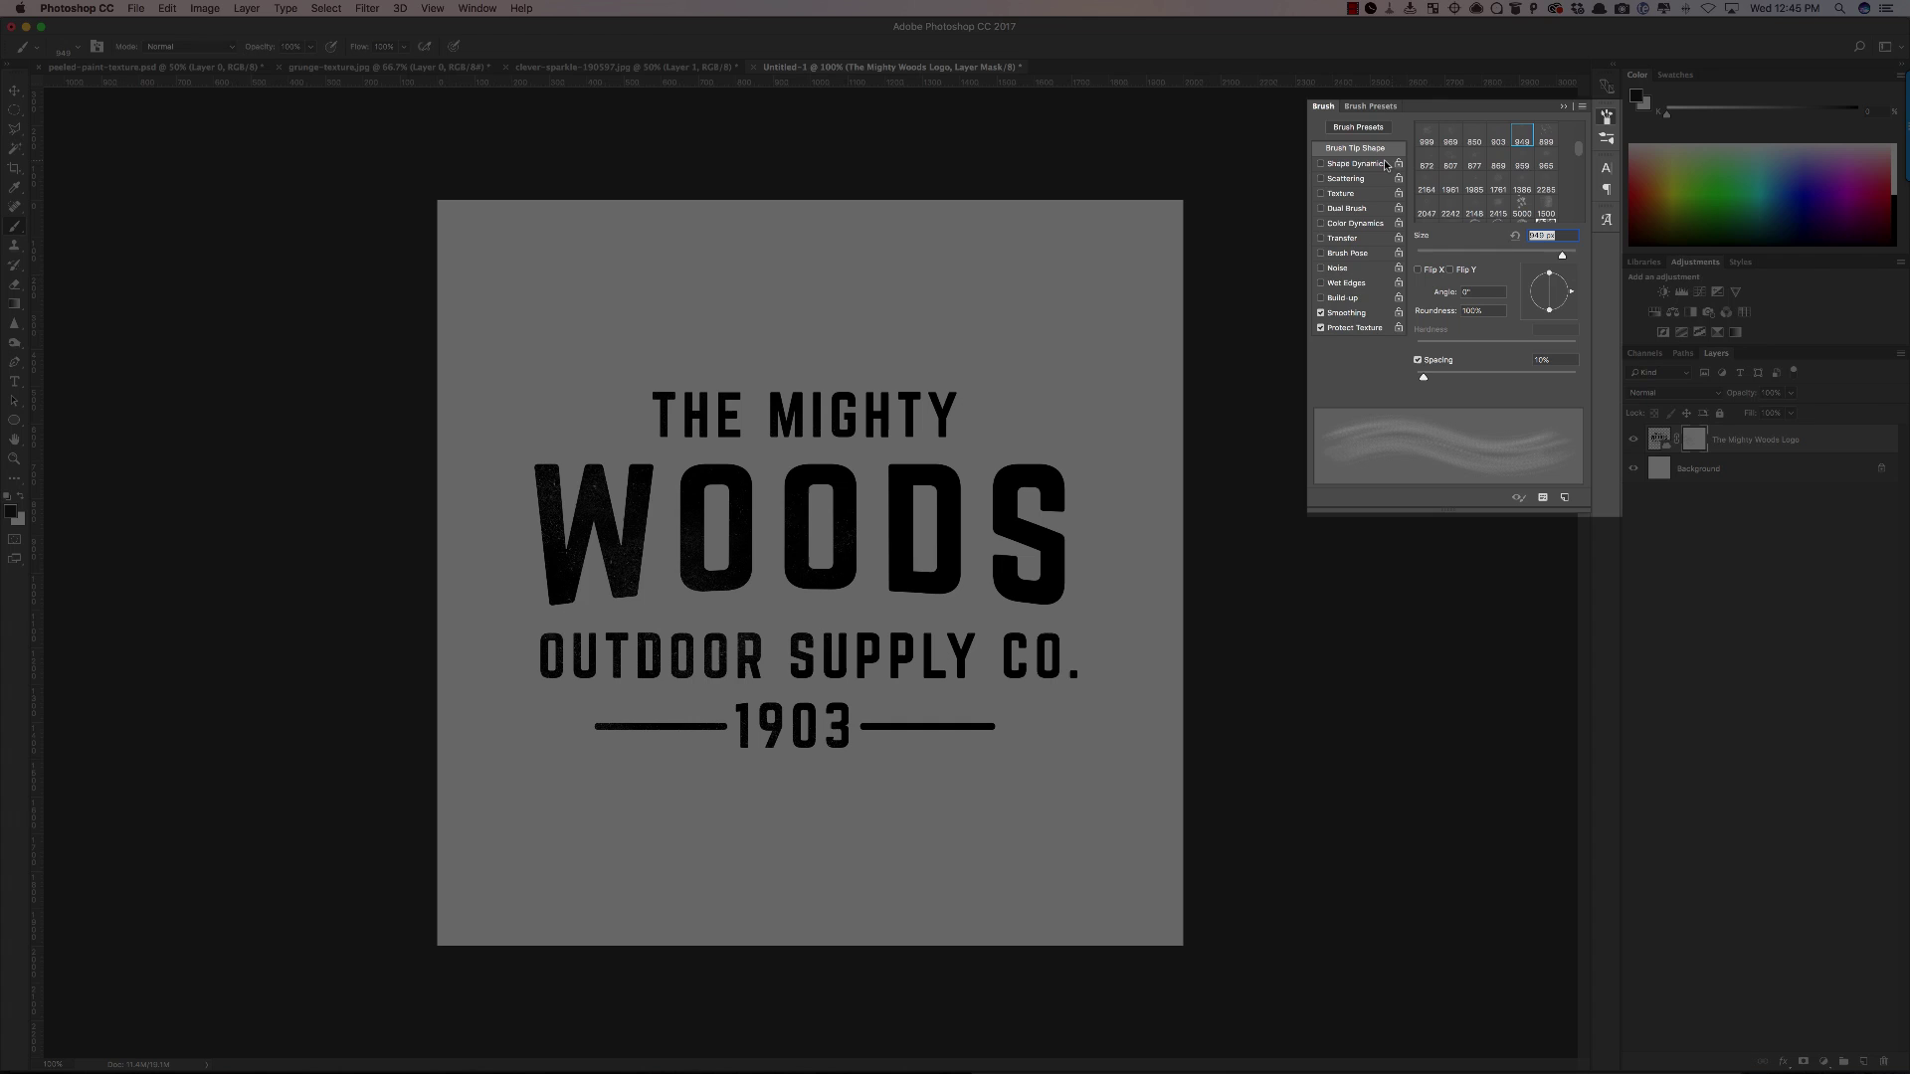
pyautogui.click(1339, 165)
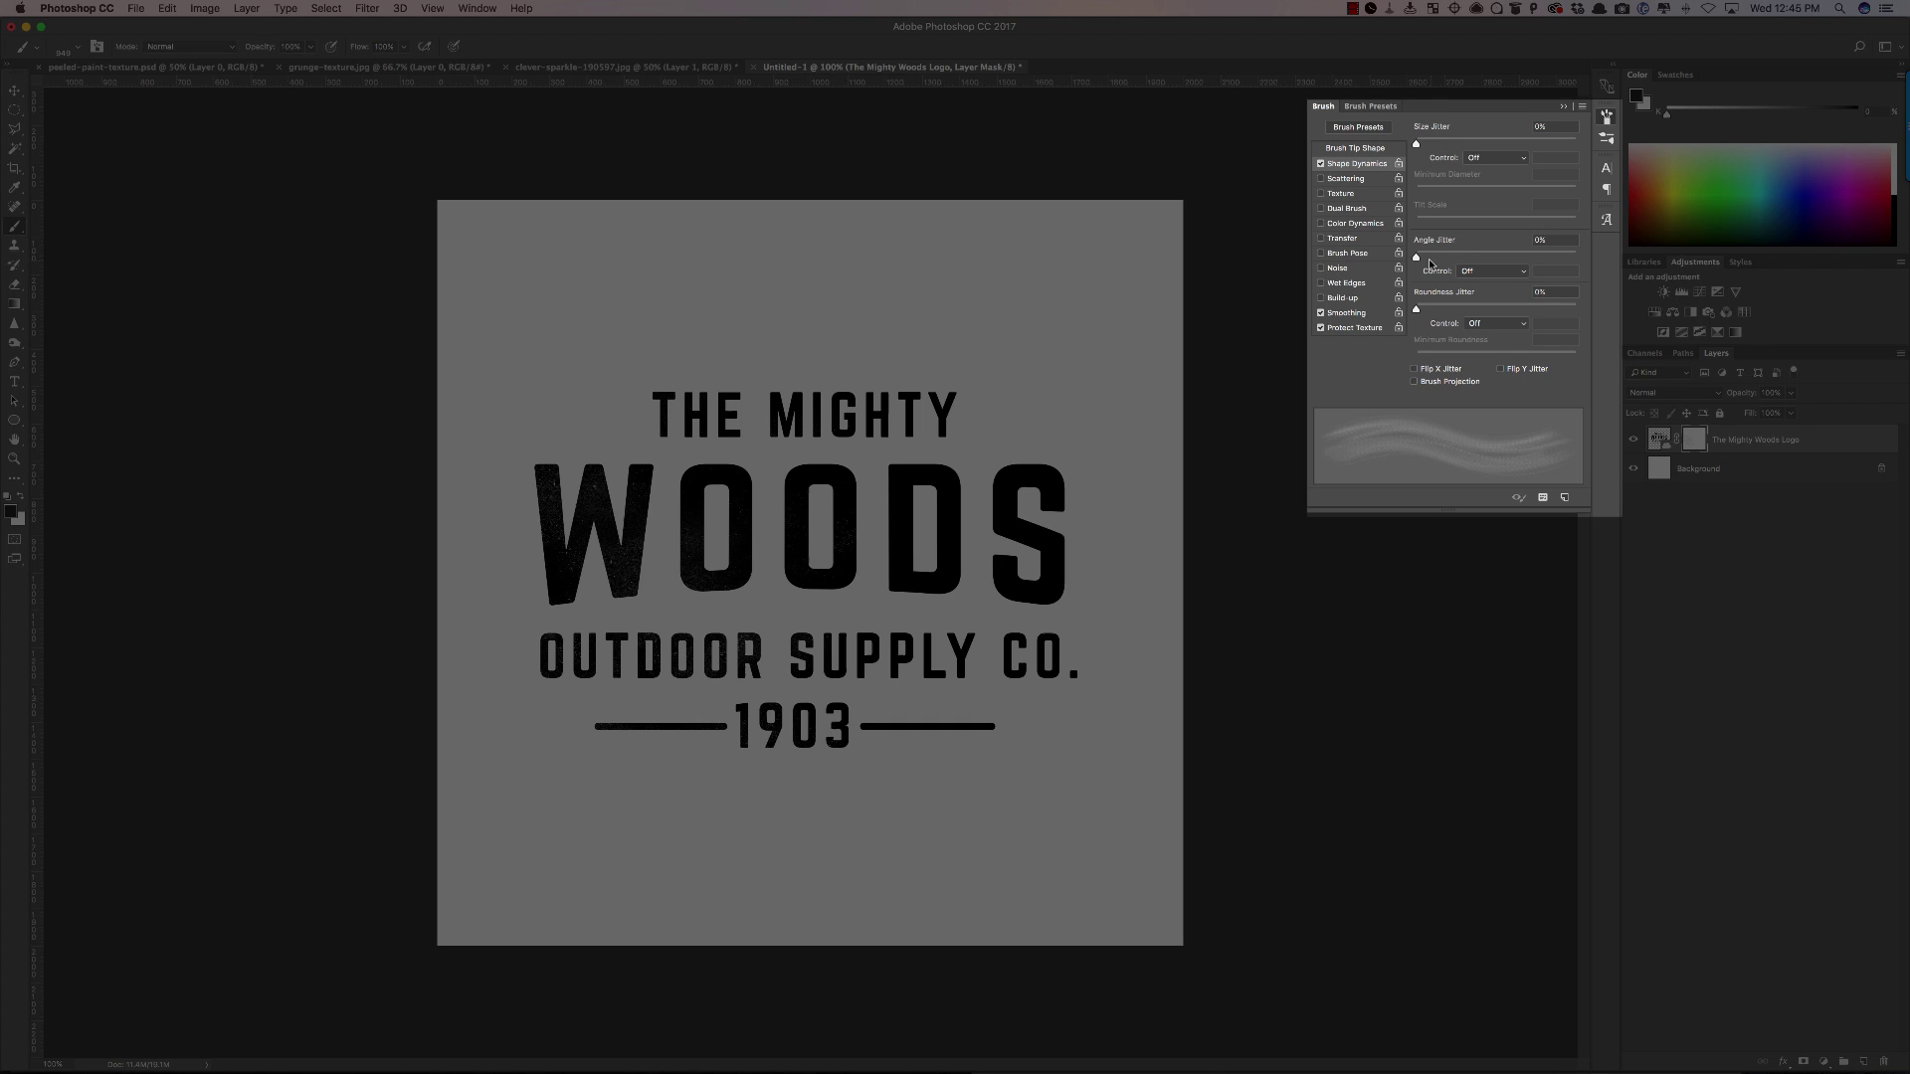
pyautogui.moveTo(1417, 259); pyautogui.dragTo(1518, 264)
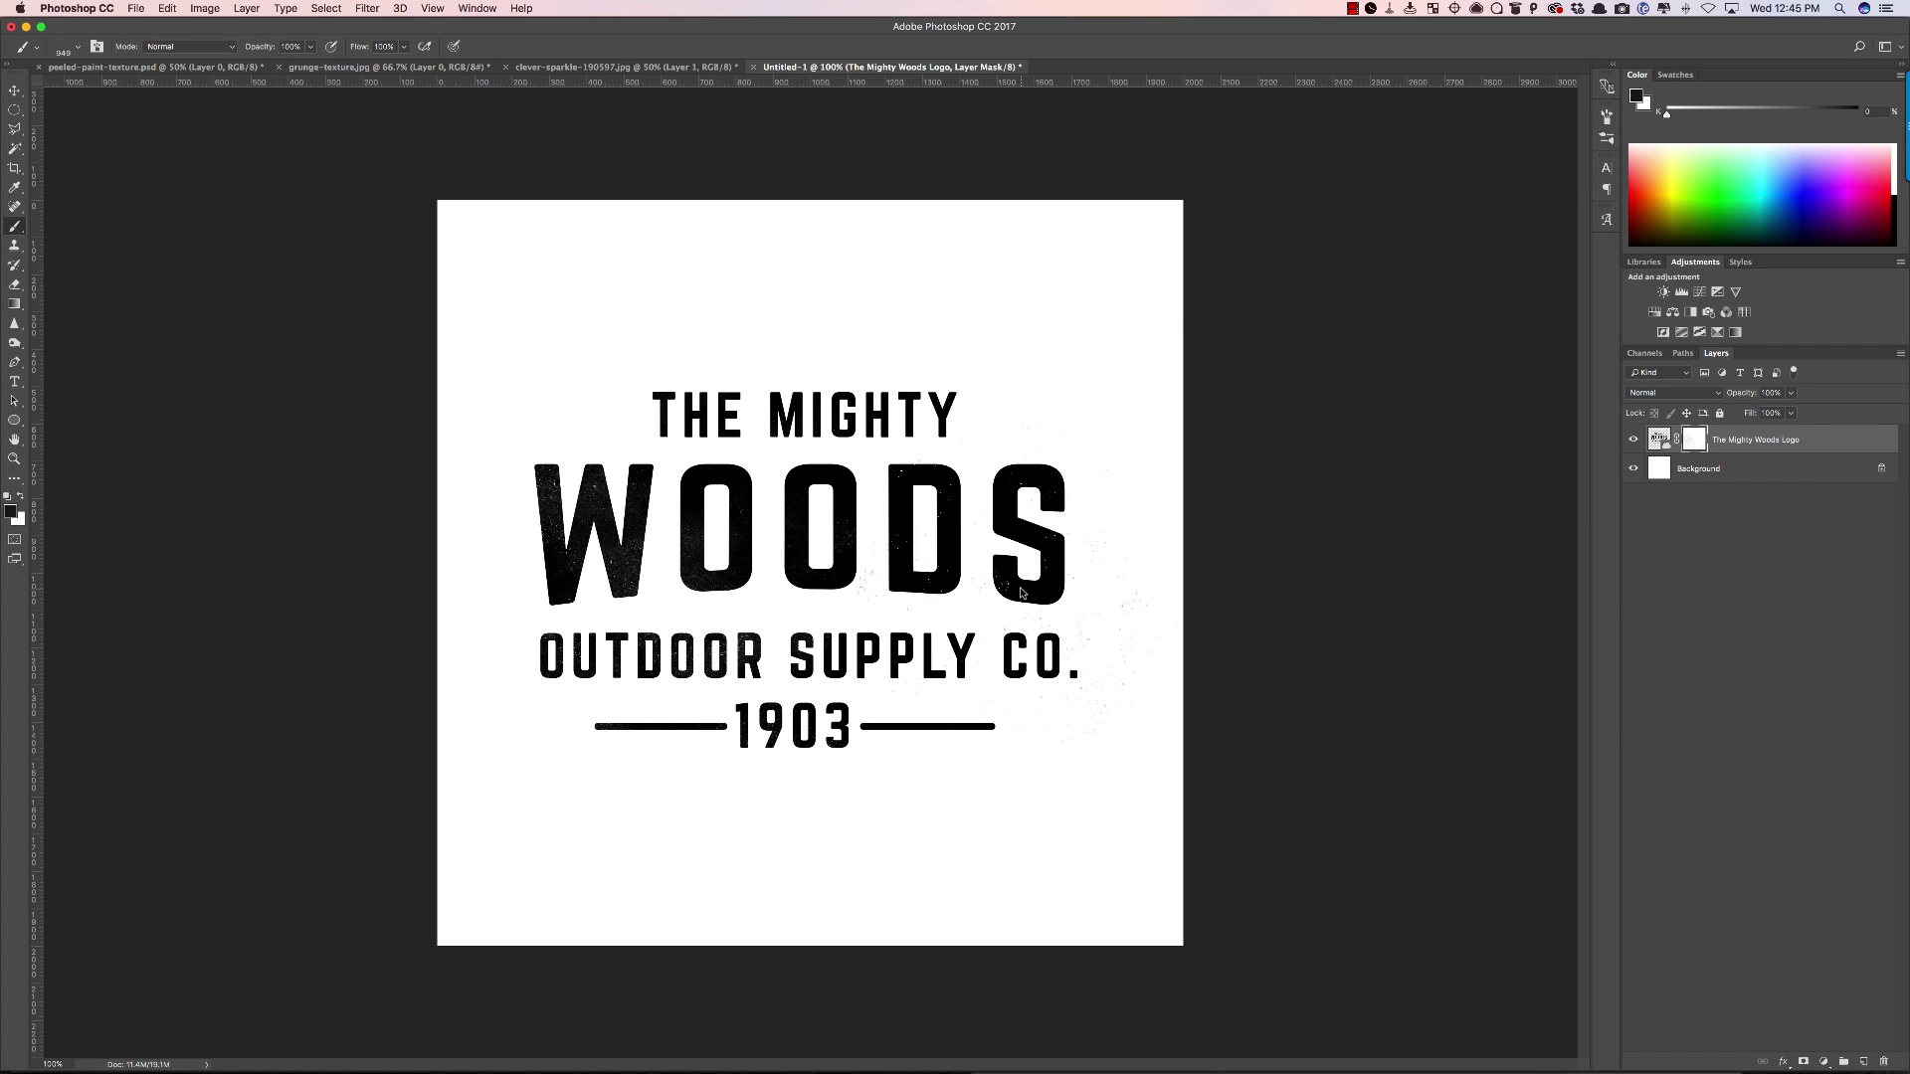
# Paint speckles into the mask over WOODS and THE MIGHTY, shrinking the brush as needed.
pyautogui.moveTo(1020, 593)
pyautogui.mouseDown()
pyautogui.moveTo(925, 537)
pyautogui.moveTo(796, 587)
pyautogui.moveTo(716, 477)
pyautogui.moveTo(822, 339)
pyautogui.mouseUp()
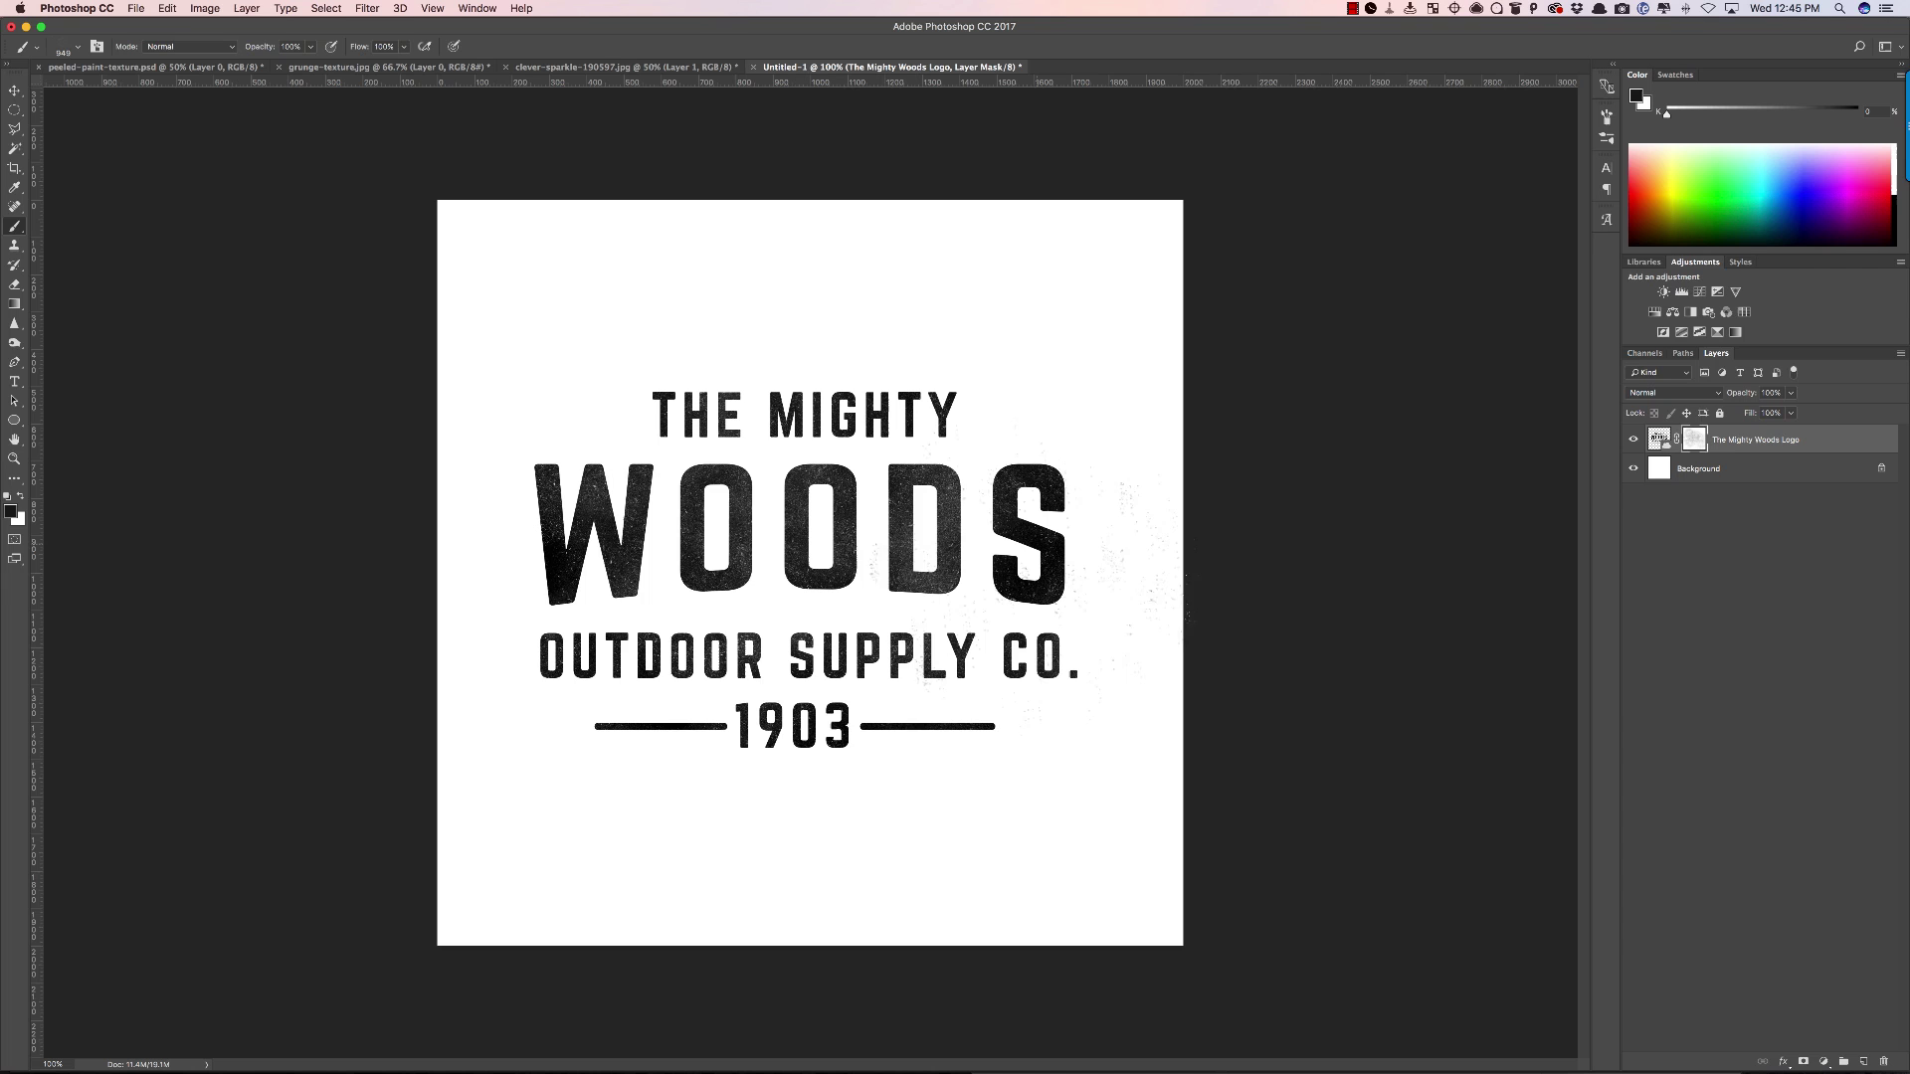
pyautogui.press('[')
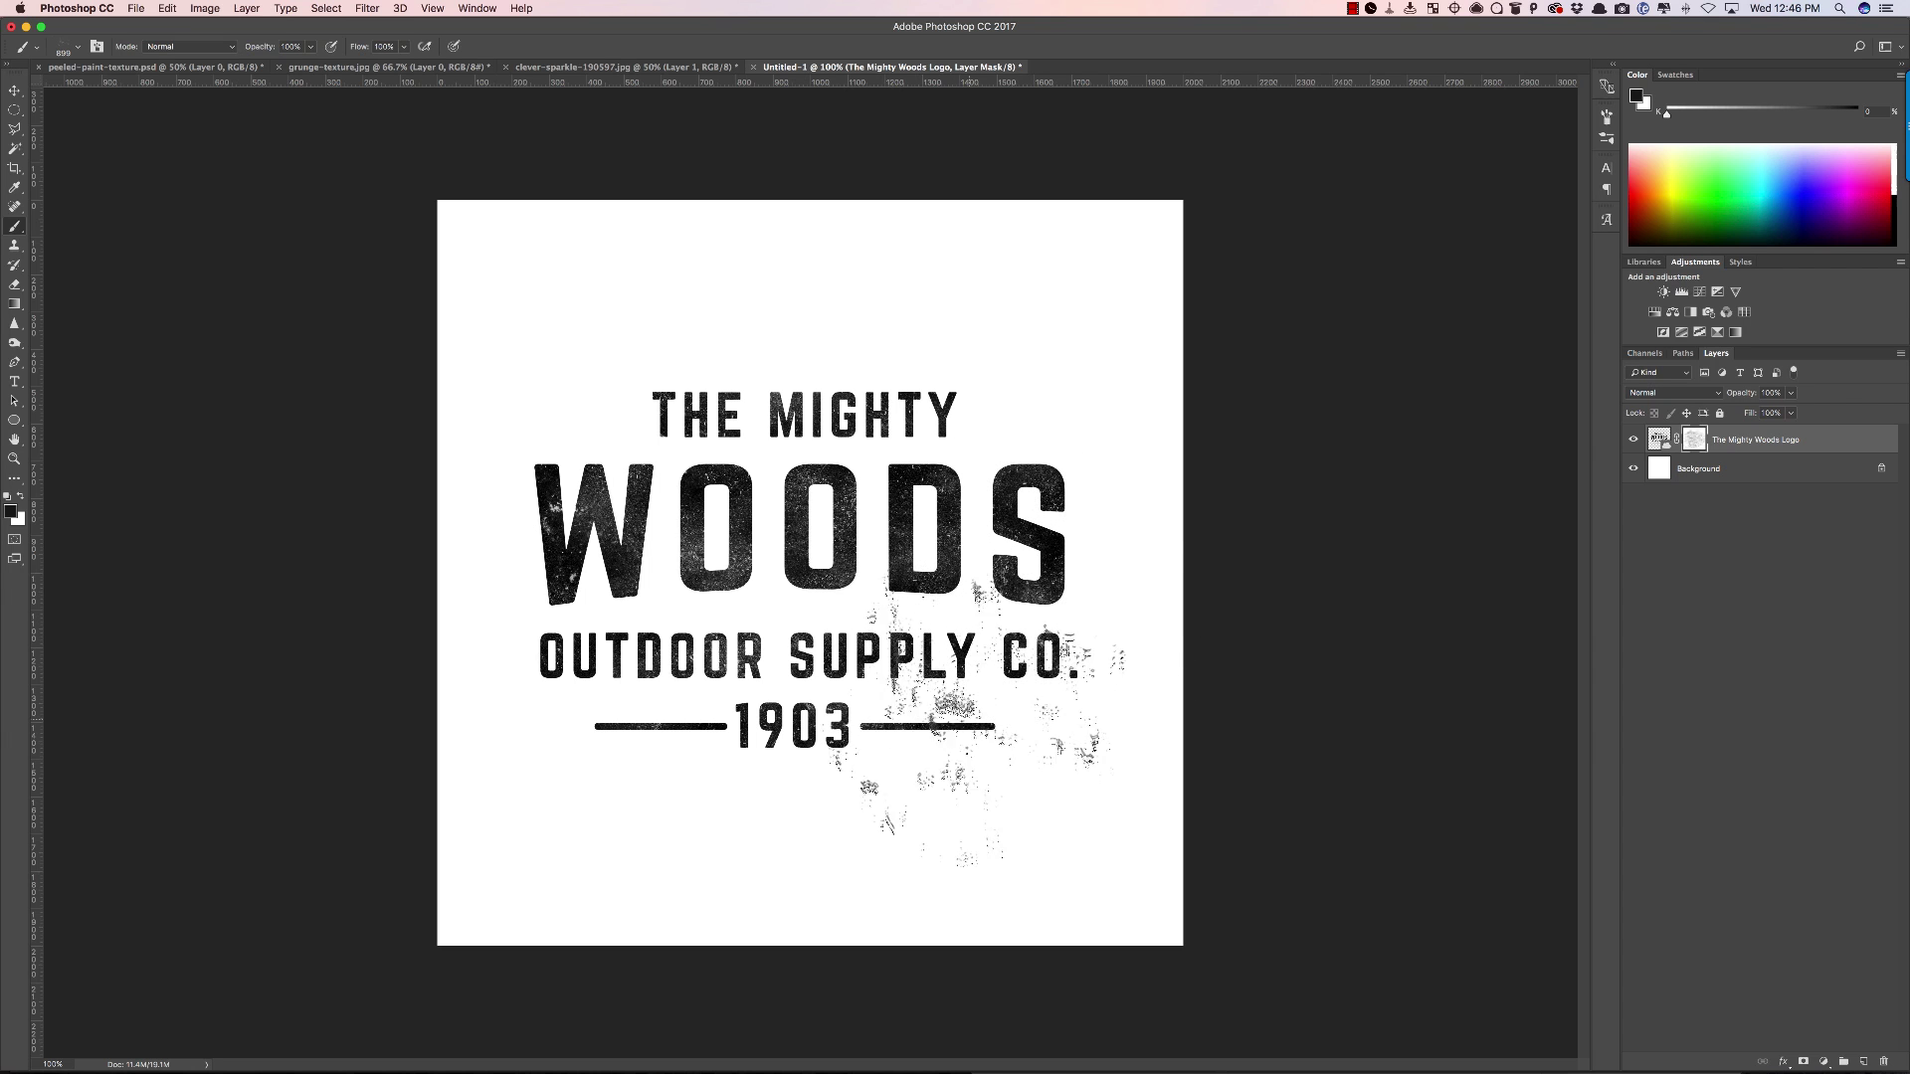
pyautogui.click(821, 577)
pyautogui.click(766, 569)
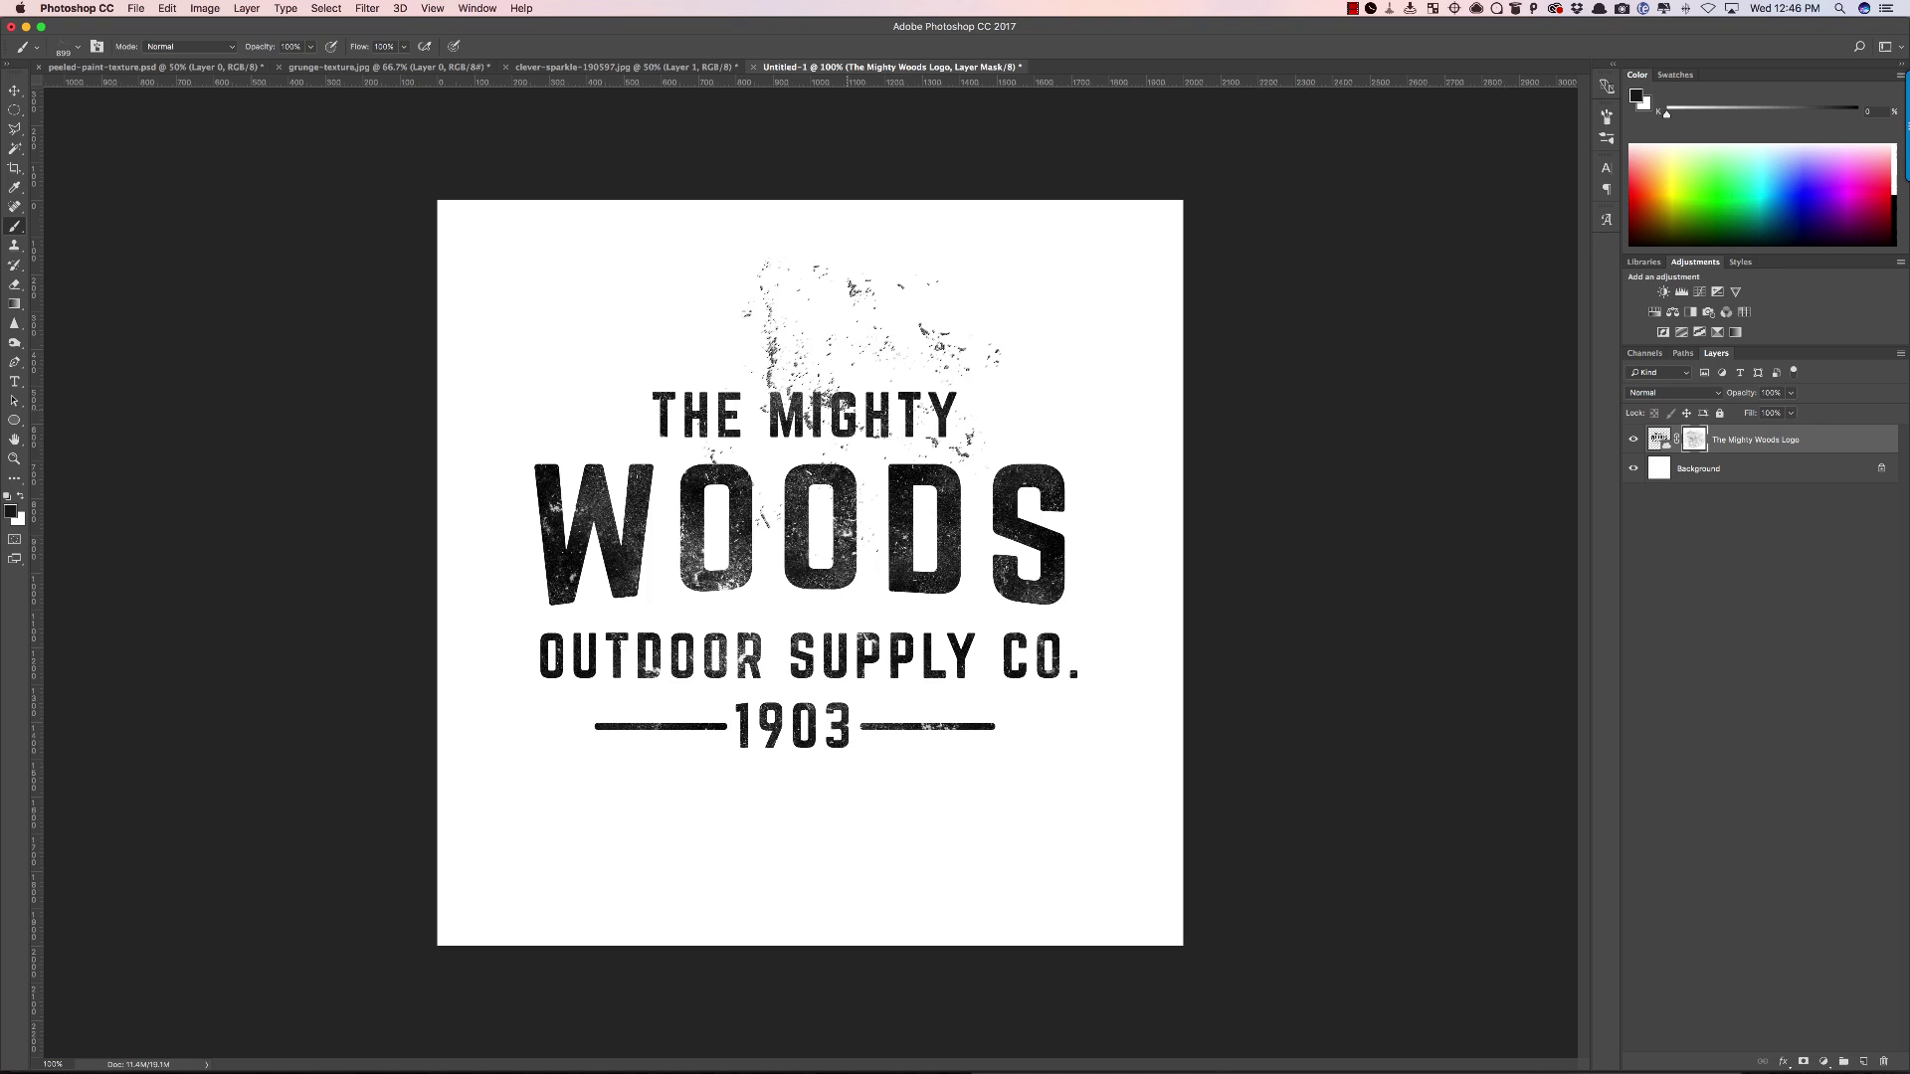
pyautogui.click(805, 319)
pyautogui.press('[')
pyautogui.press('[')
pyautogui.press('[')
pyautogui.press('[')
pyautogui.press('[')
pyautogui.press('[')
pyautogui.press('[')
pyautogui.press('[')
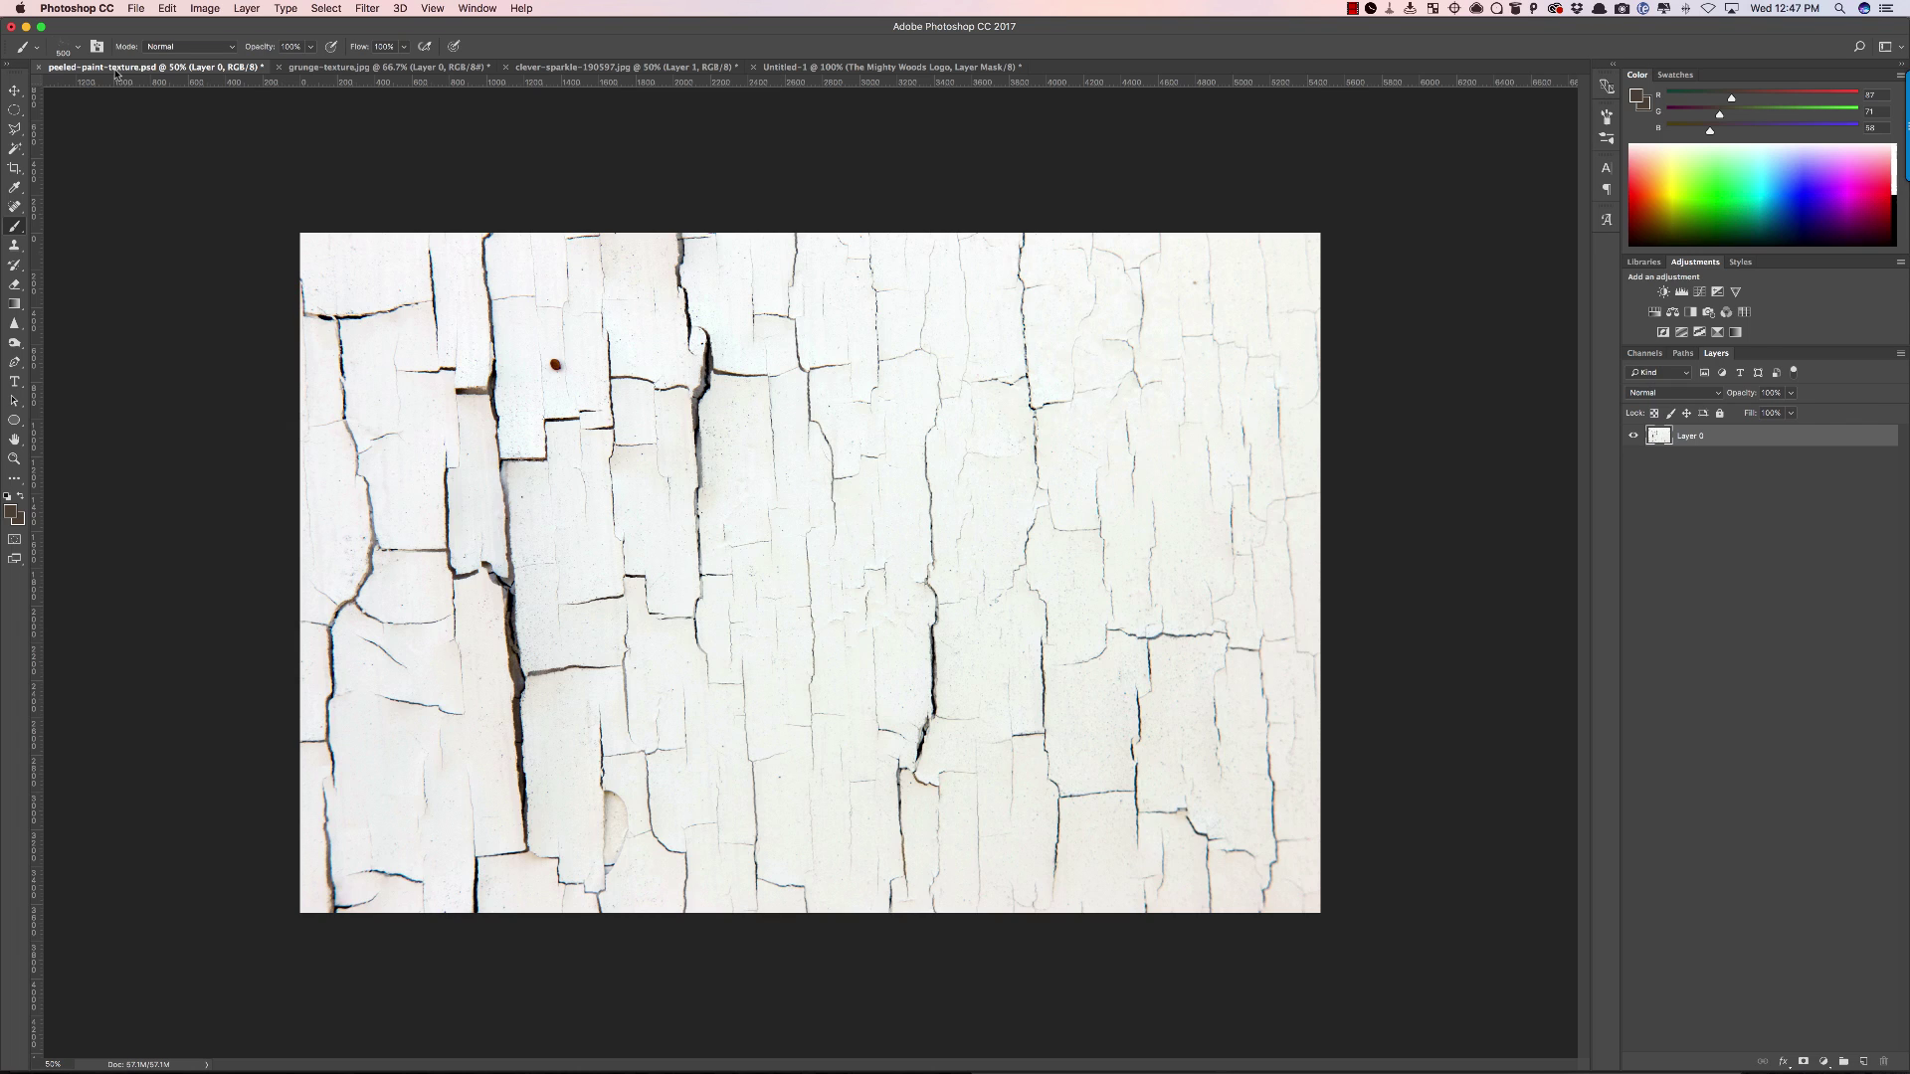
# Paste the Mighty Woods logo as a Smart Object and enlarge it across the texture's centre.
pyautogui.press('super+v')
pyautogui.click(1036, 472)
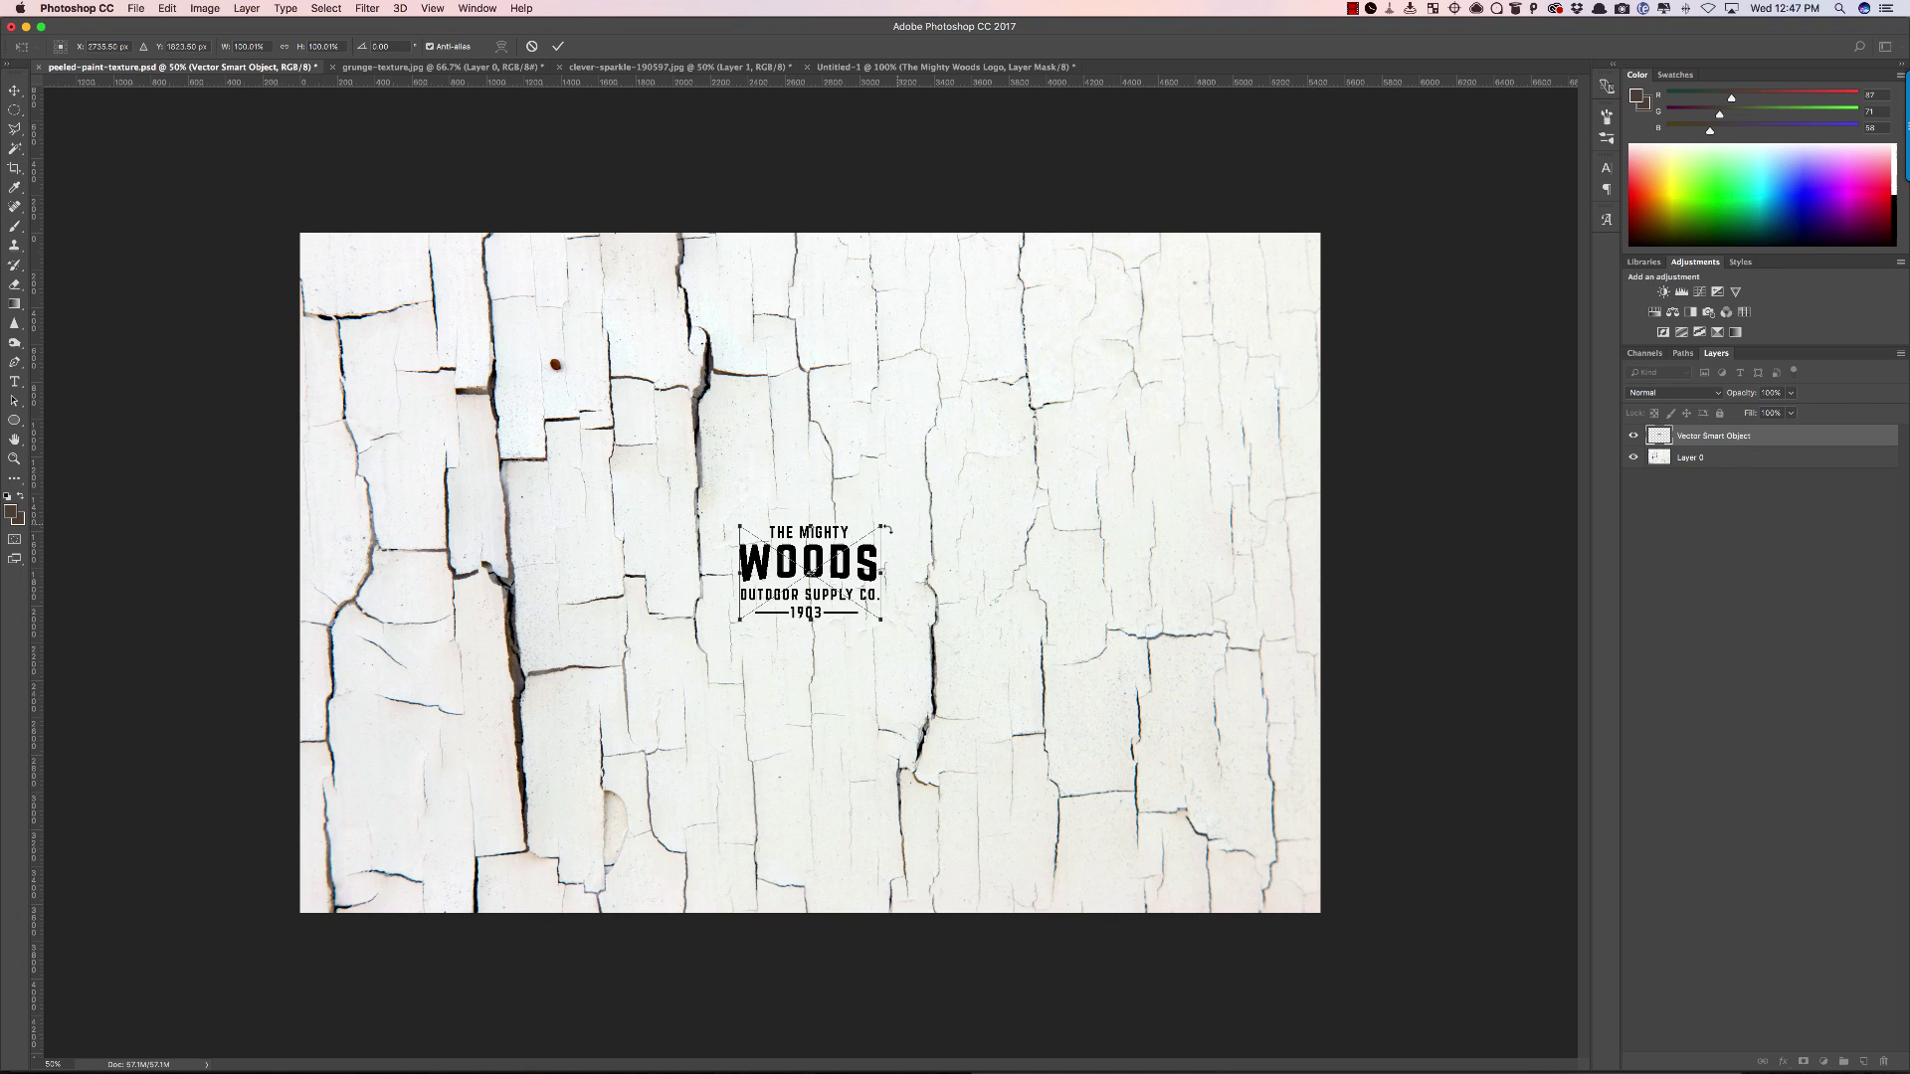
pyautogui.moveTo(885, 529); pyautogui.dragTo(1122, 340)
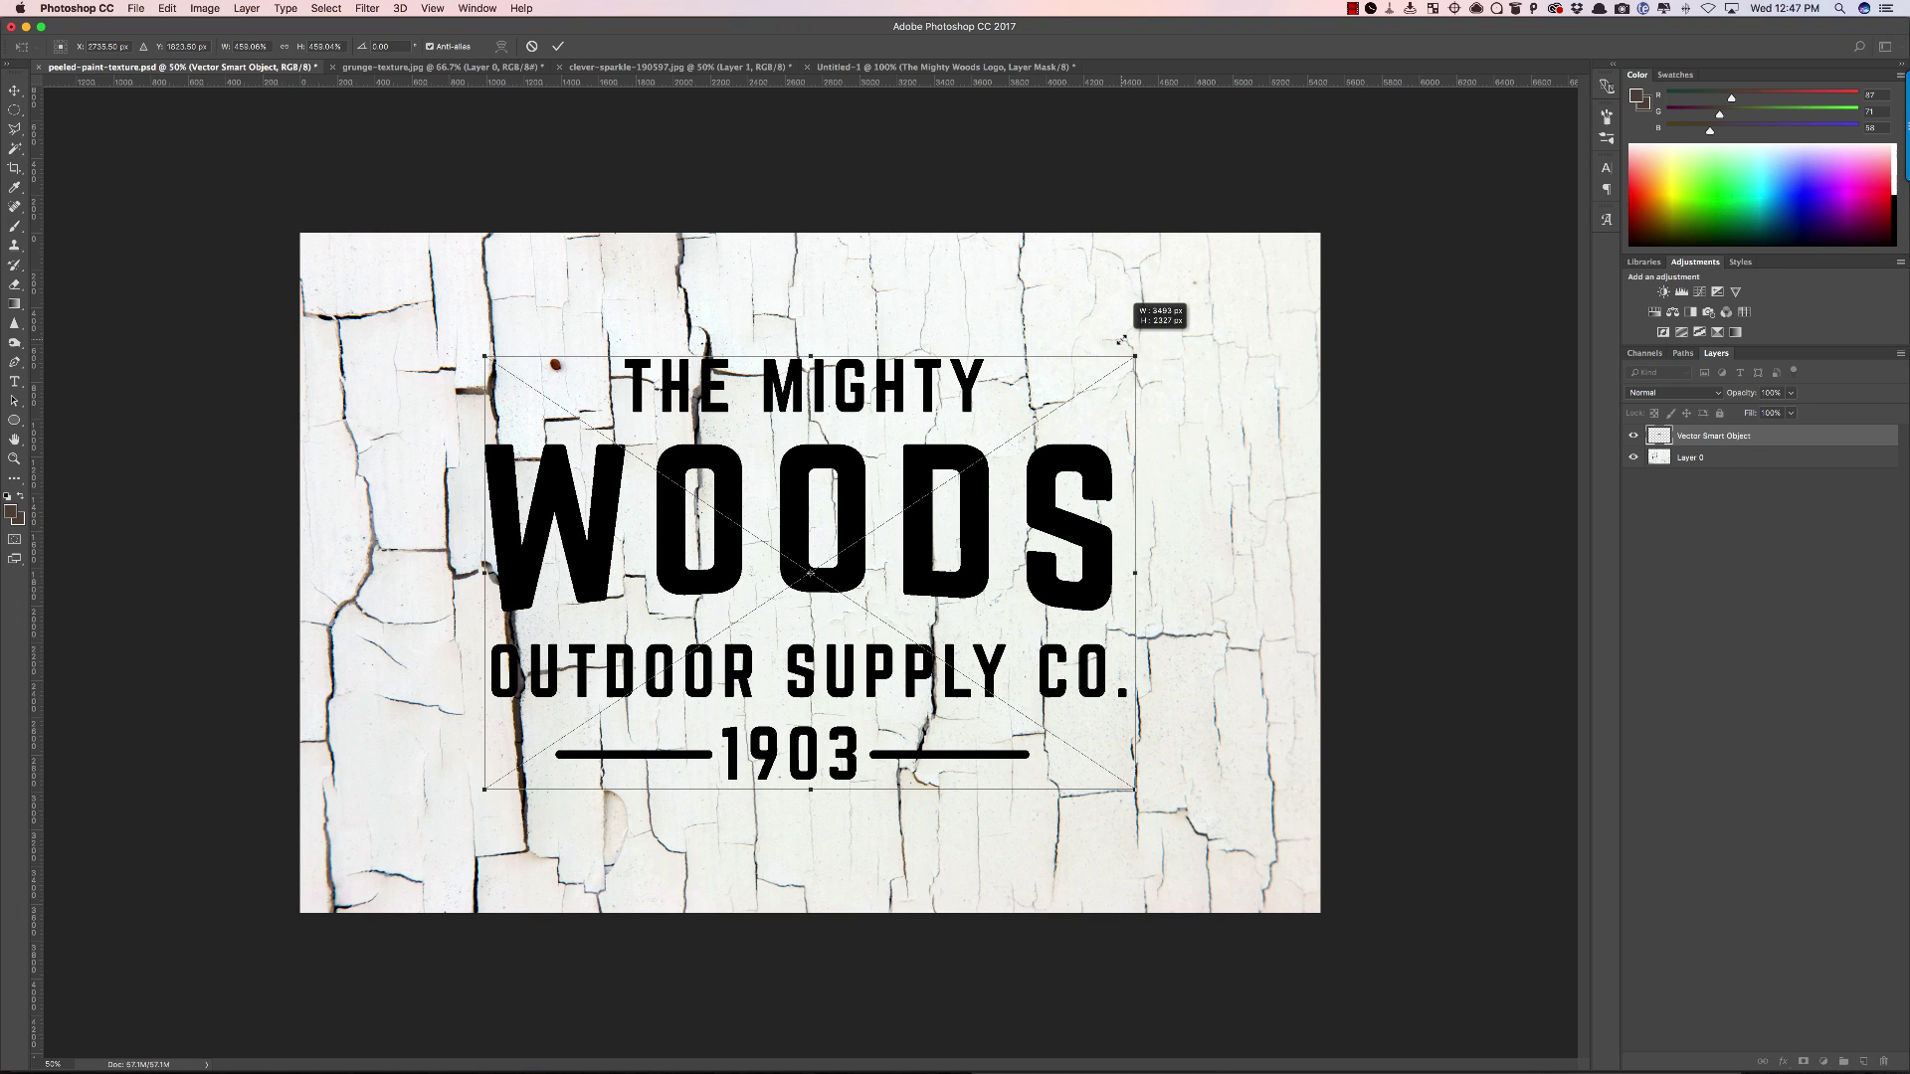
pyautogui.press('Return')
pyautogui.press('b')
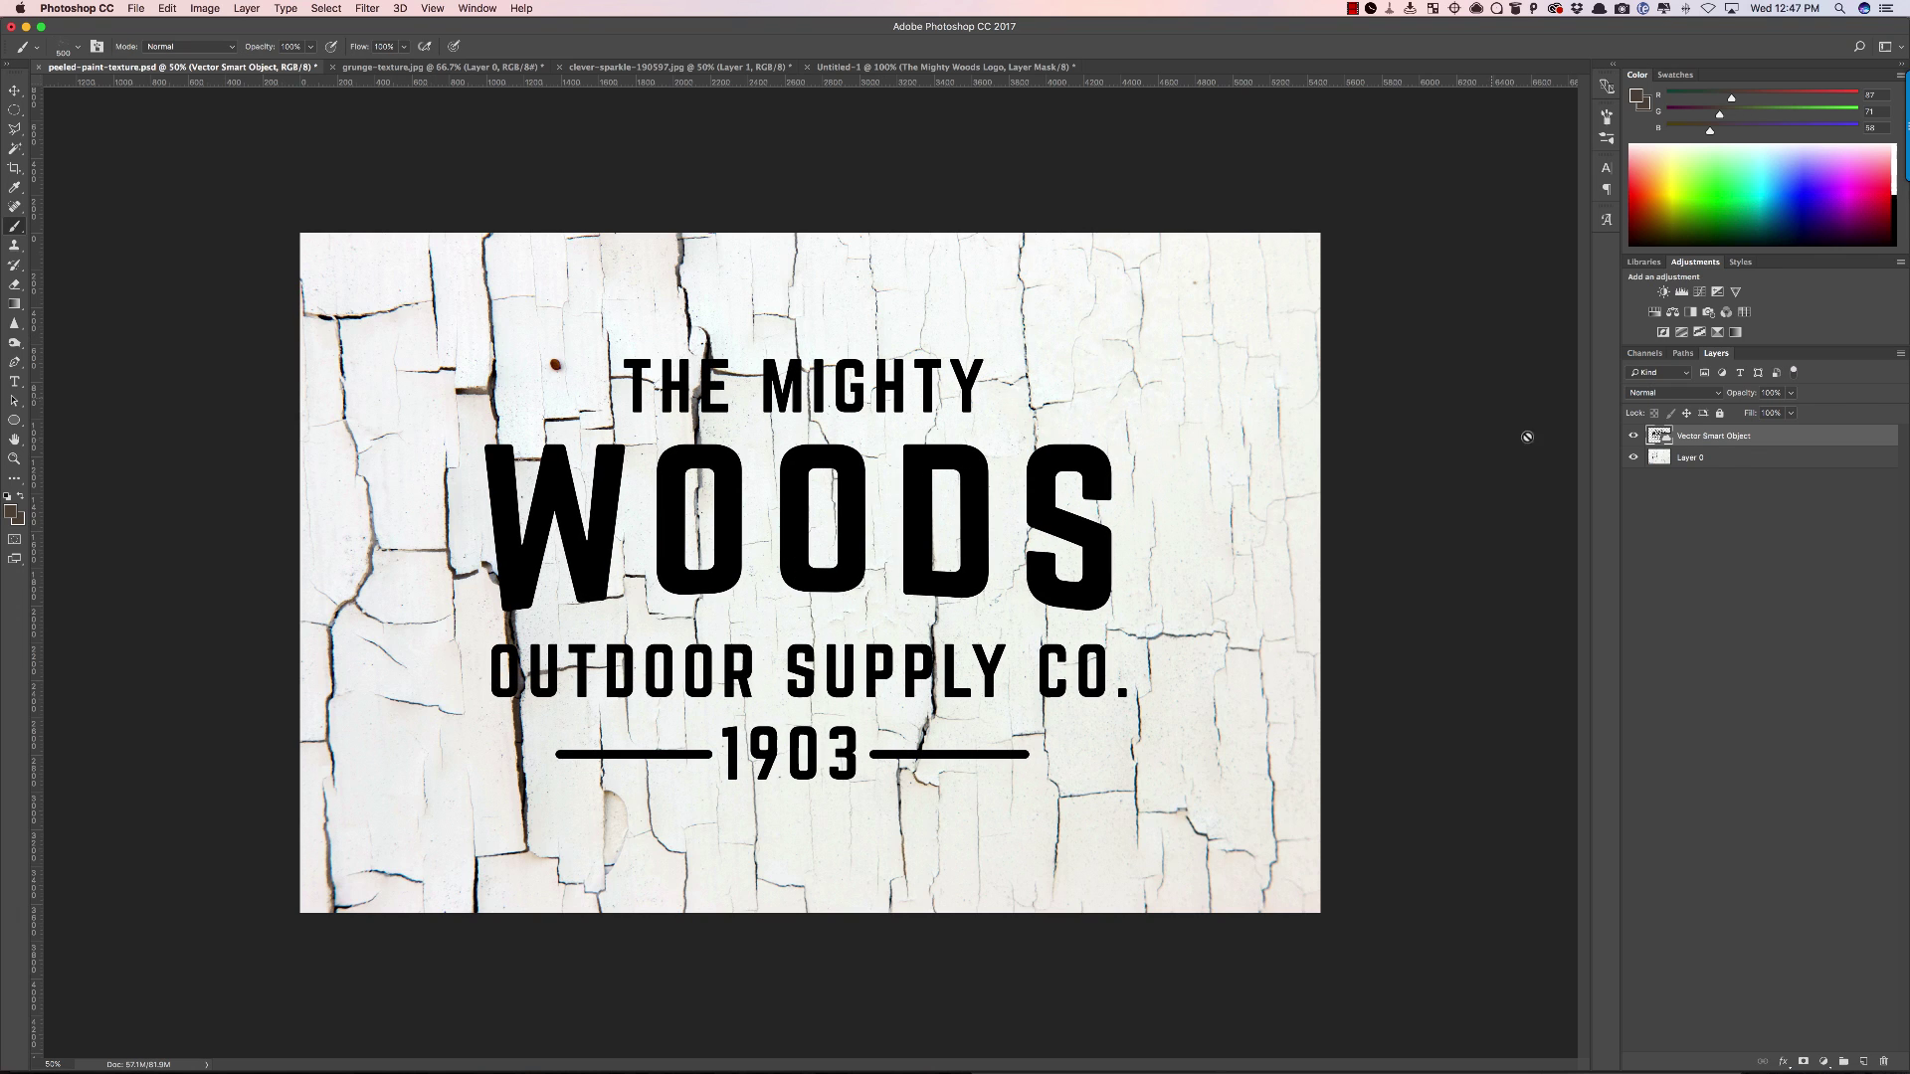
# Hide the logo and start a Color Range selection on texture Layer 0.
pyautogui.click(1634, 437)
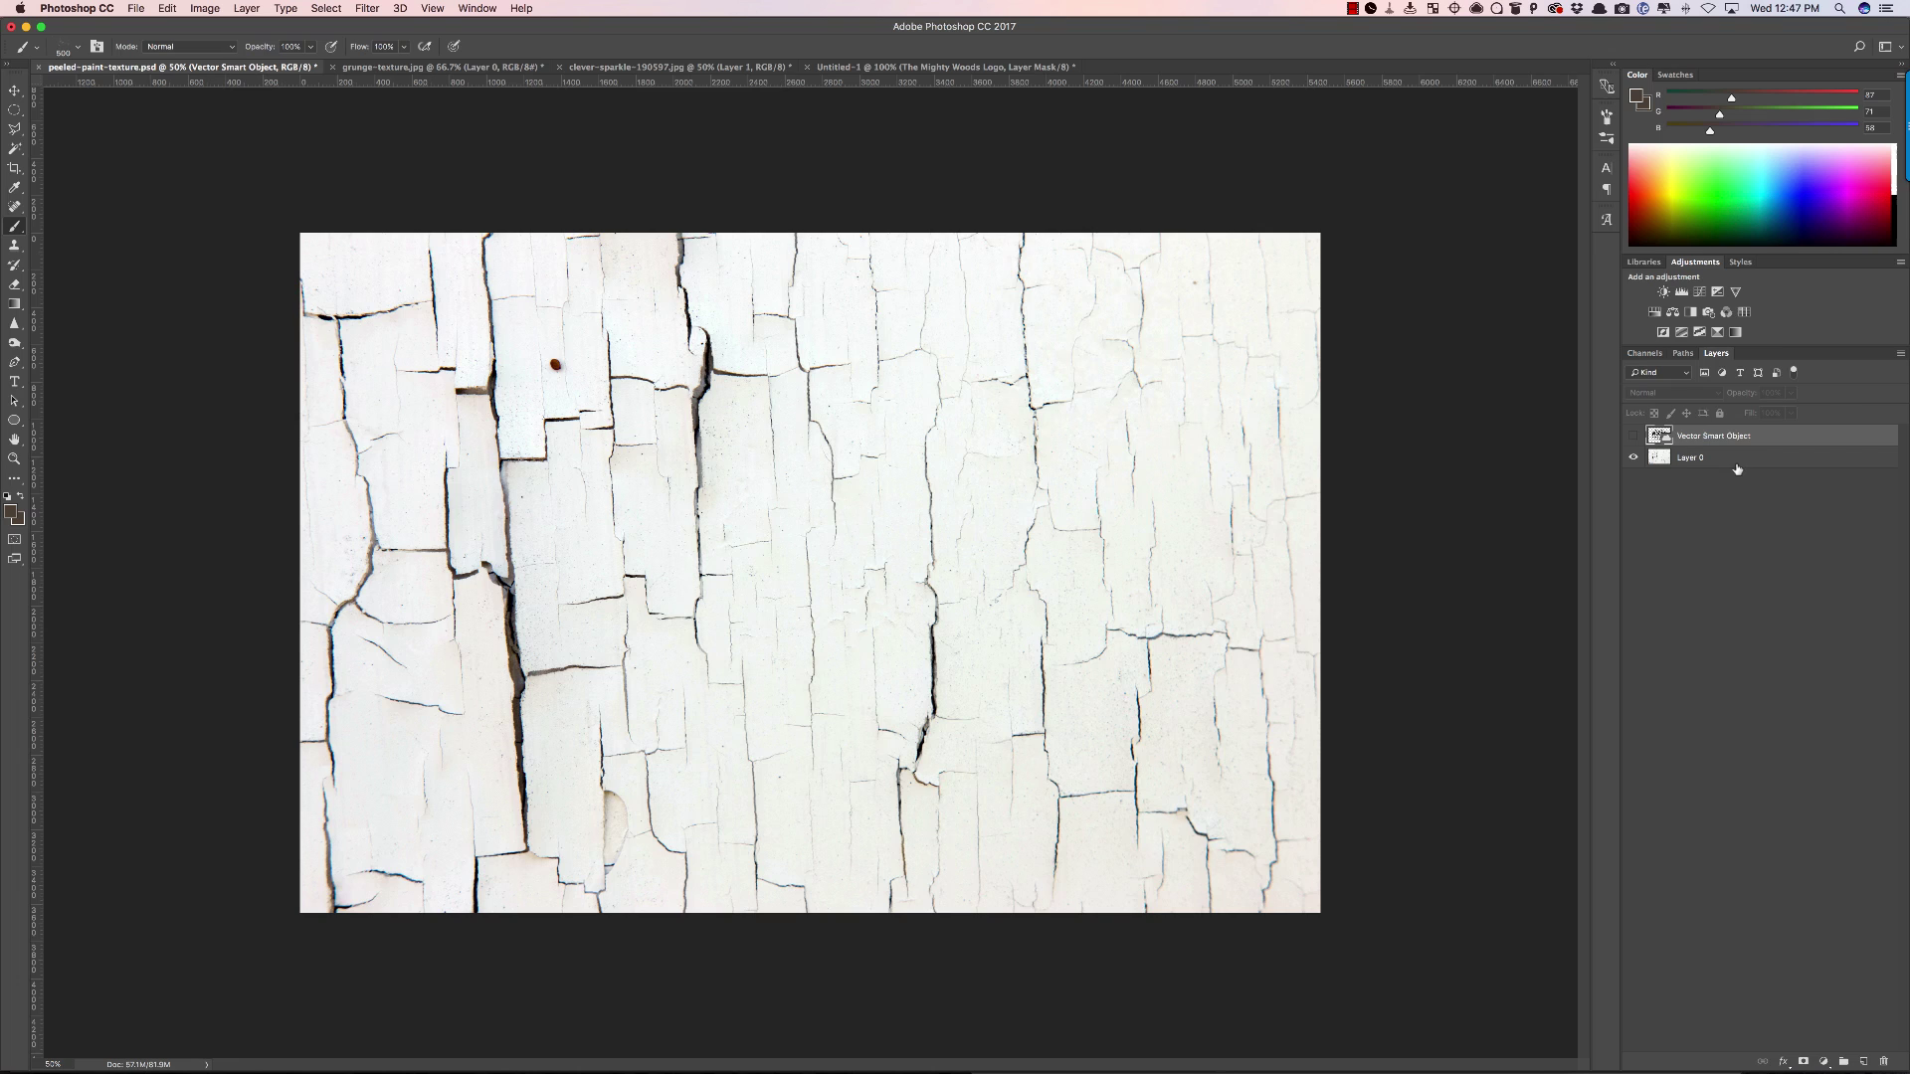
pyautogui.click(1738, 465)
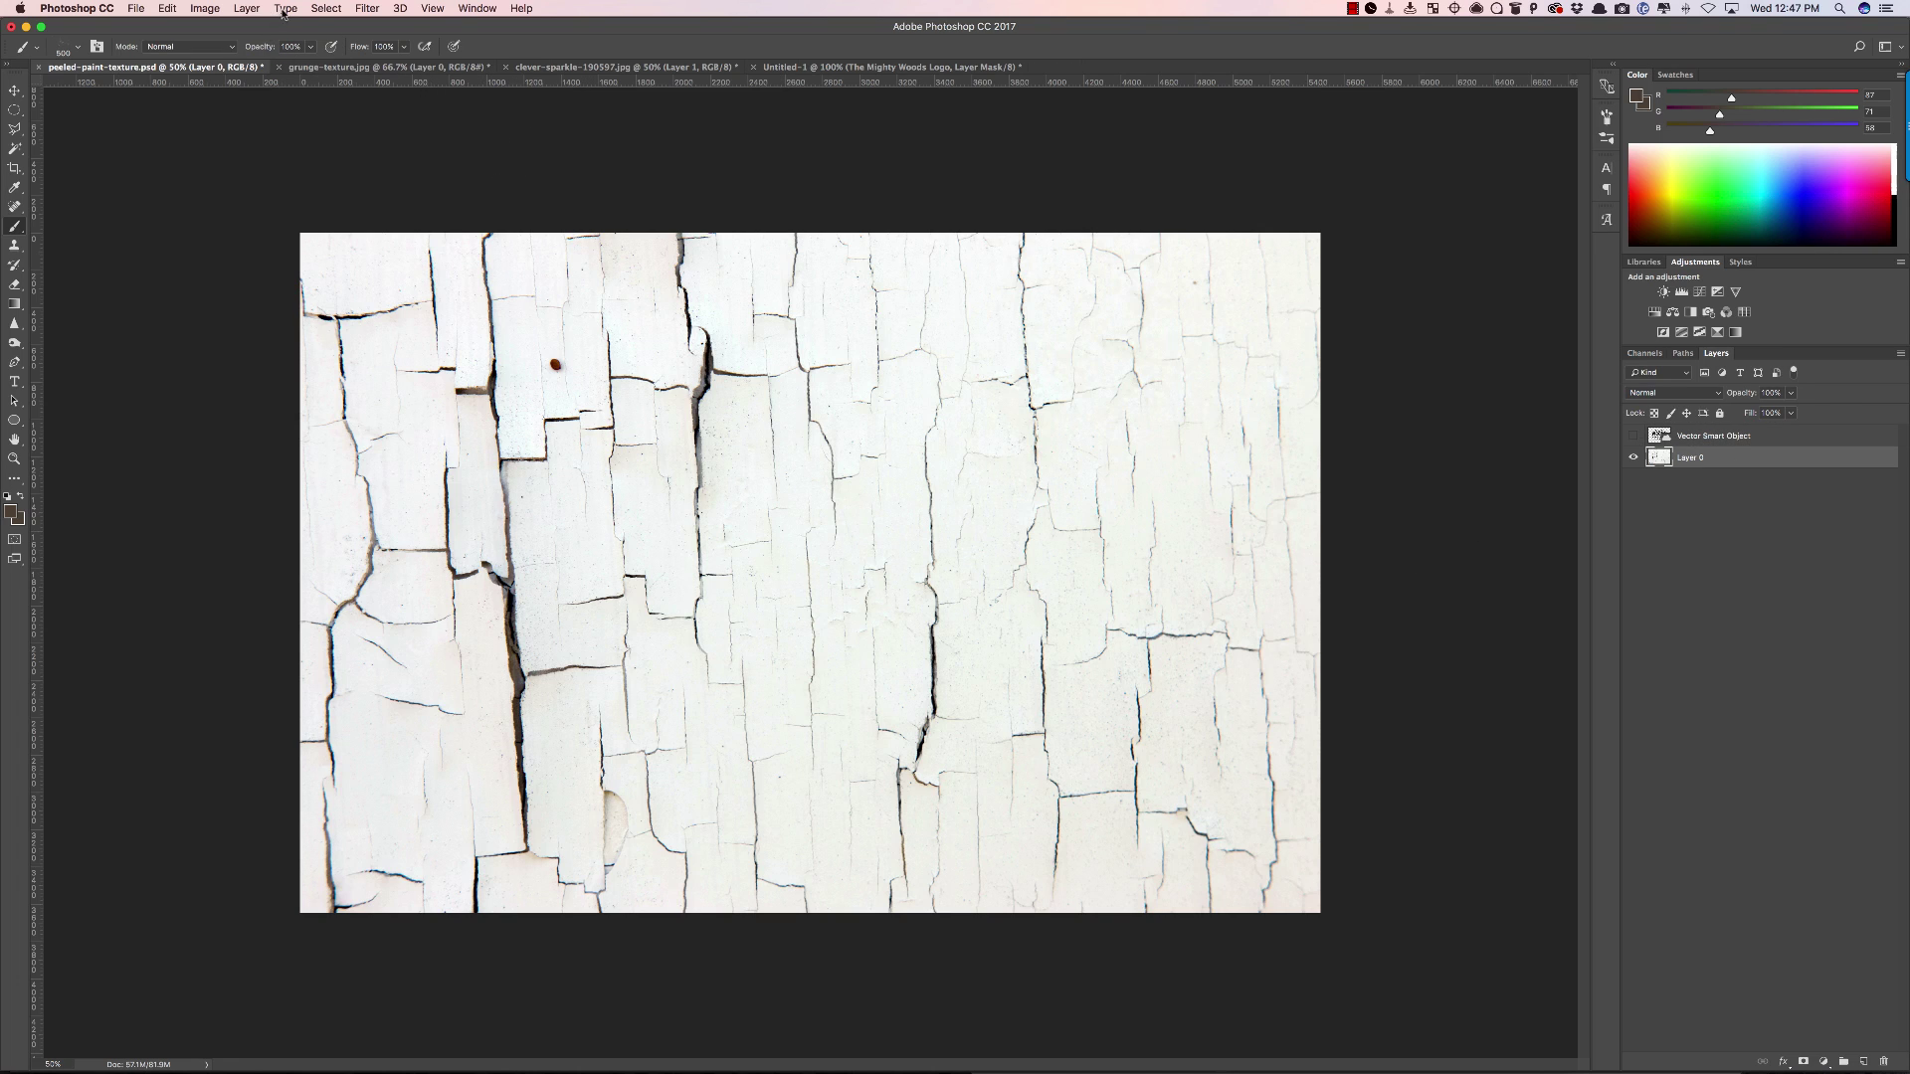
pyautogui.click(327, 10)
pyautogui.click(353, 161)
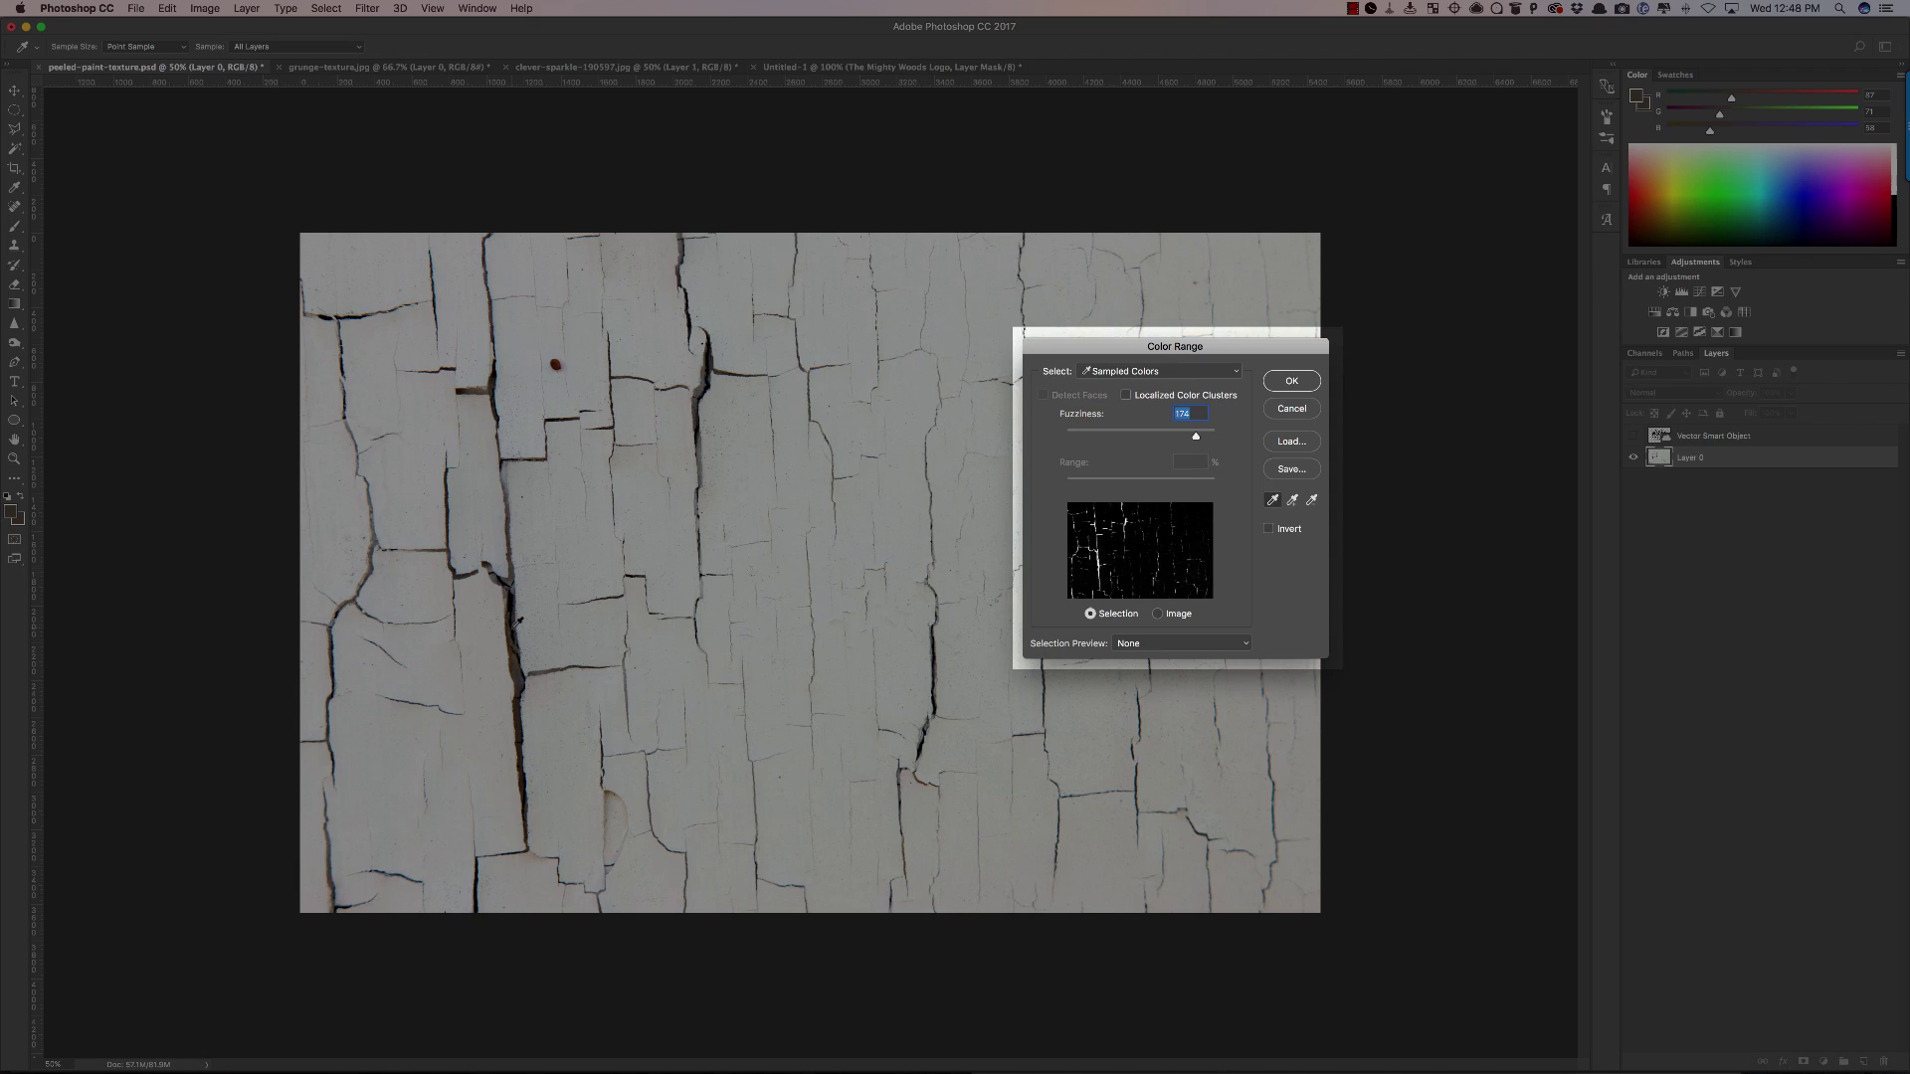
# Sample a dark crack and set Fuzziness to 162 to select the cracks.
pyautogui.click(513, 630)
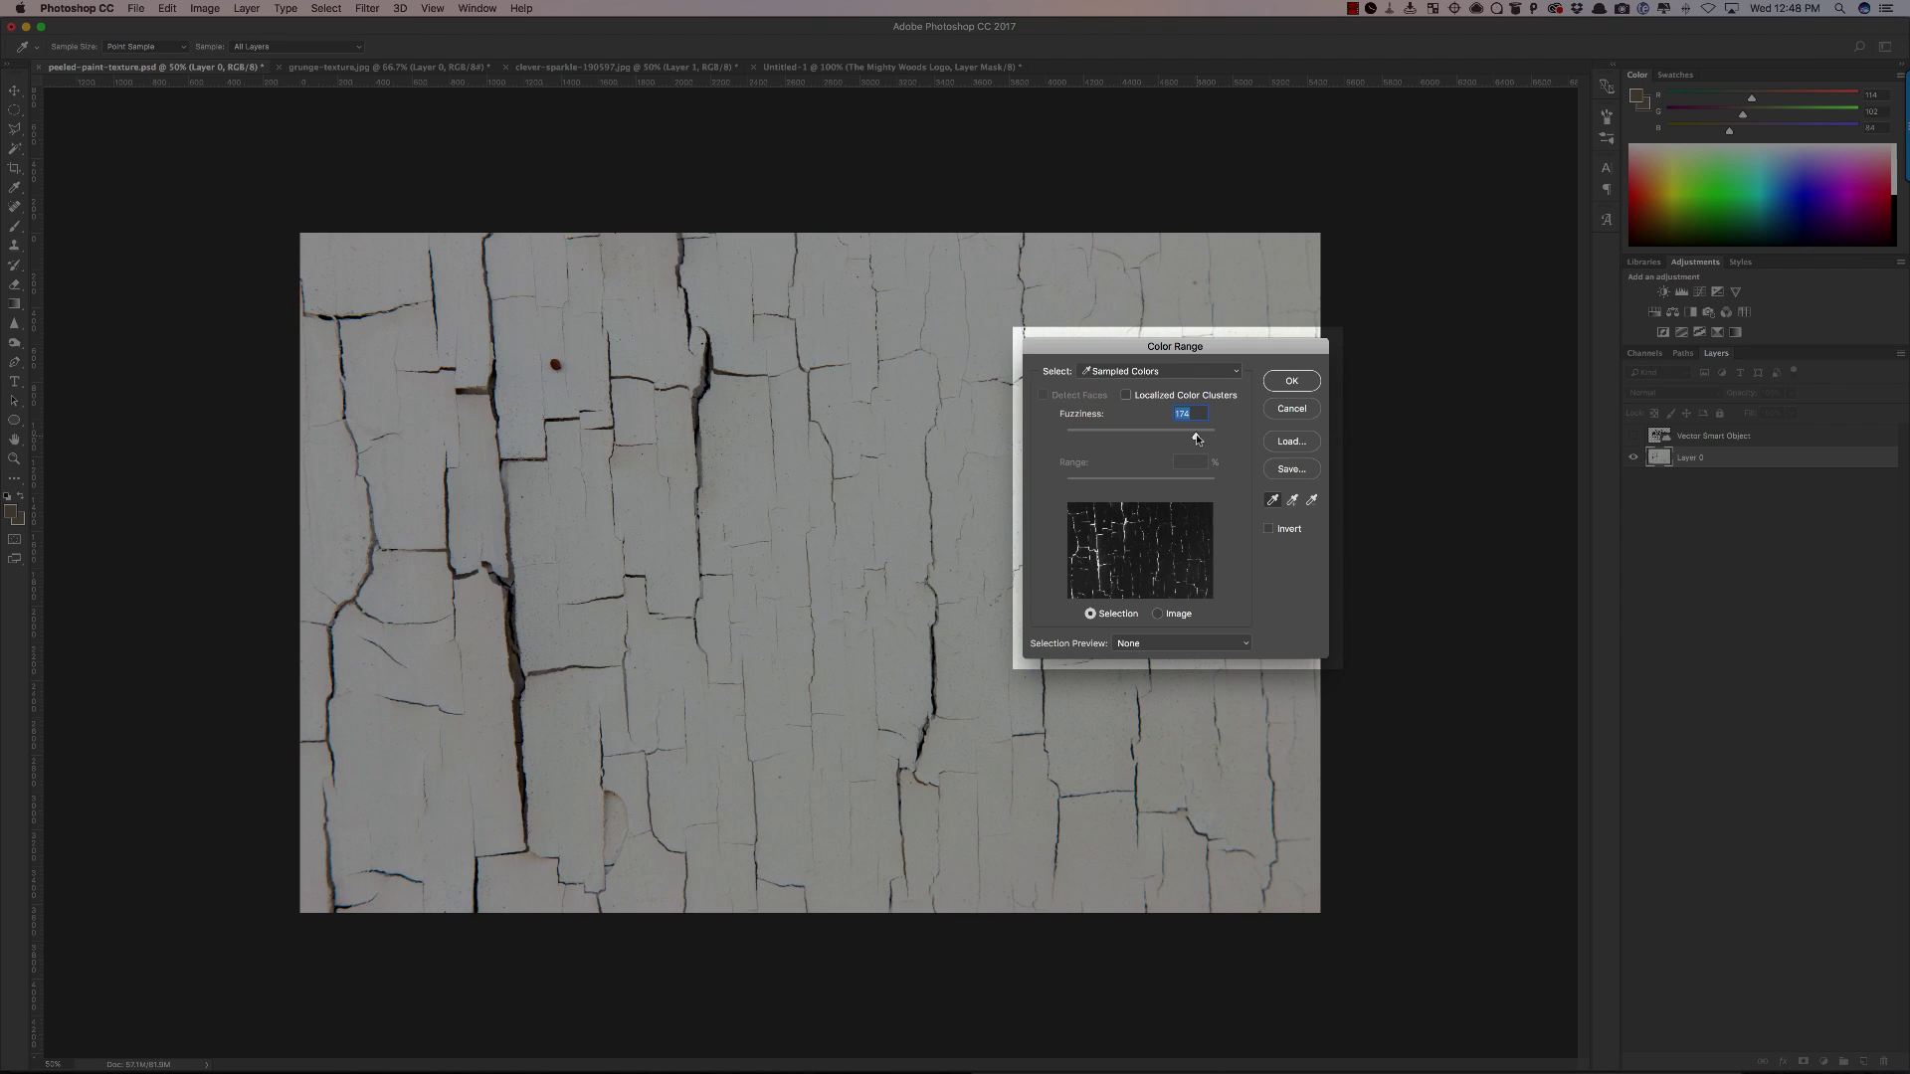
pyautogui.moveTo(1197, 438); pyautogui.dragTo(1188, 438)
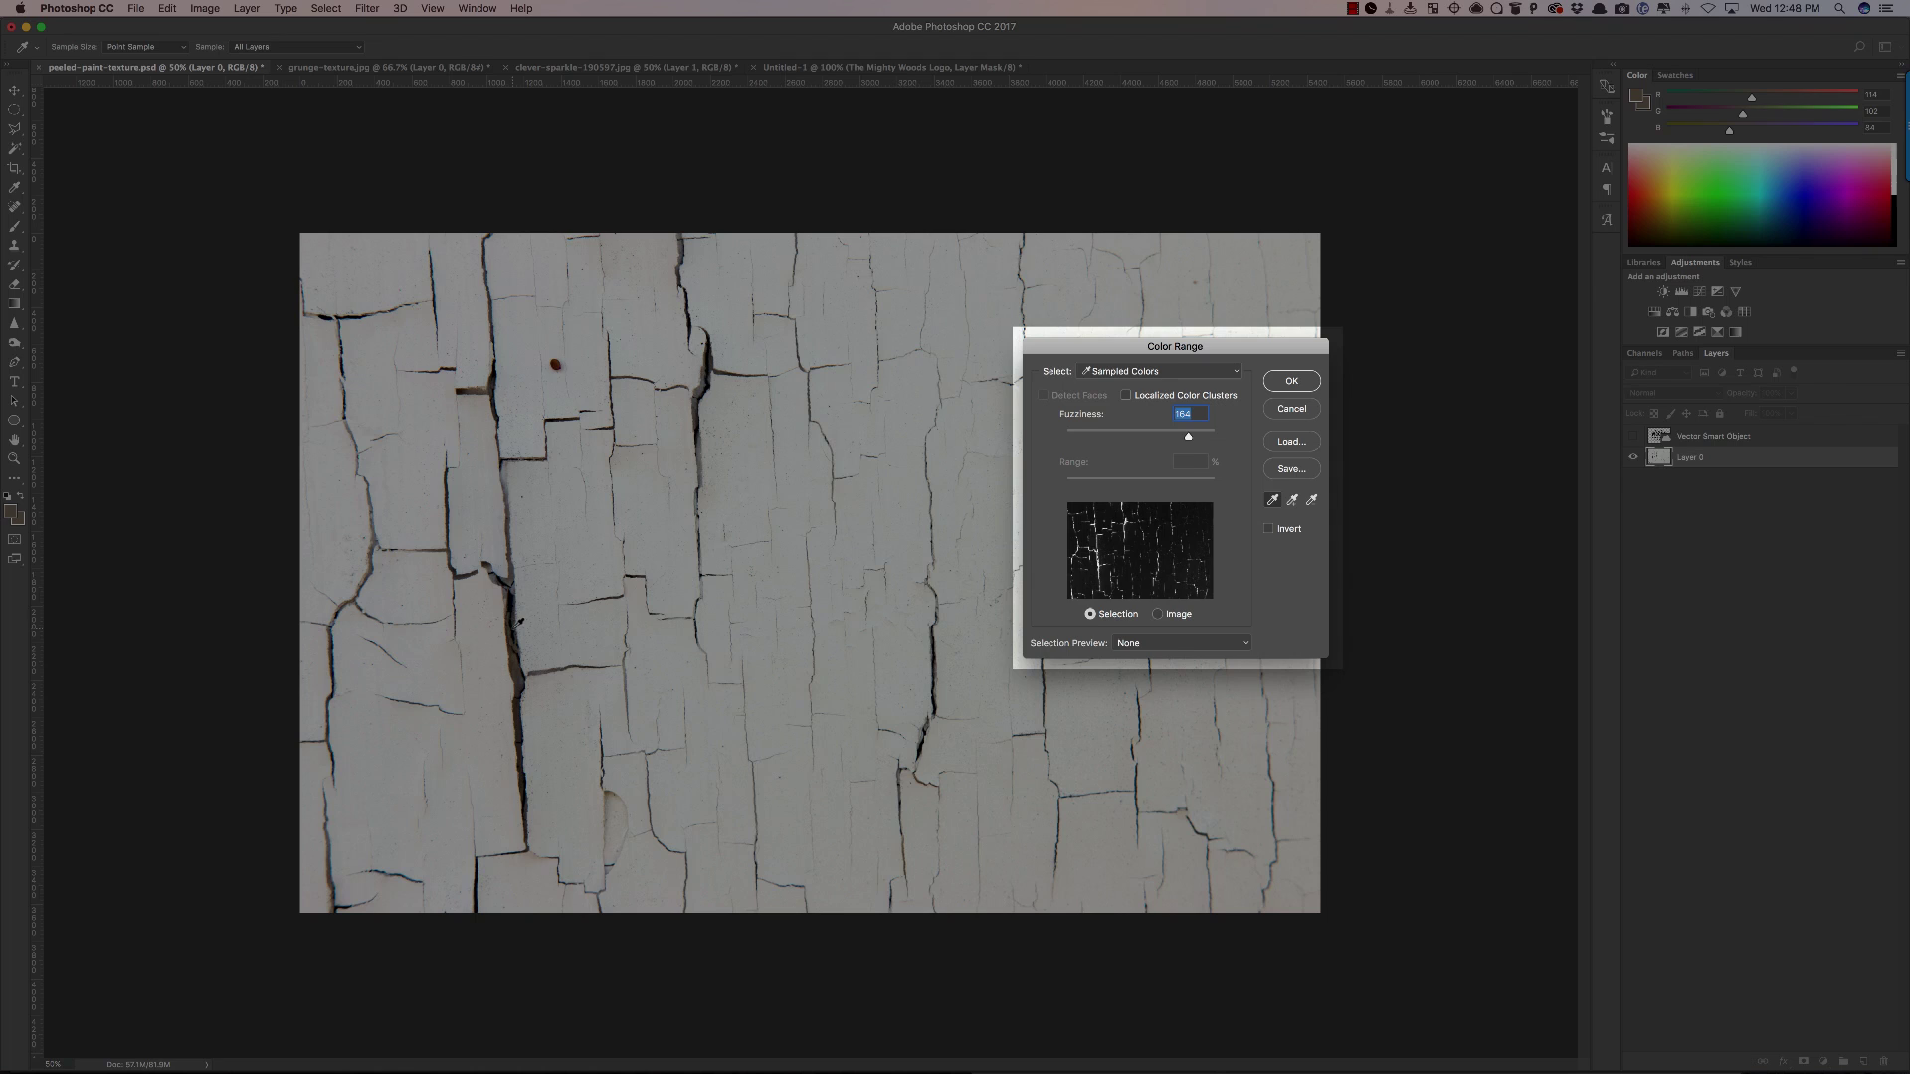
pyautogui.click(516, 627)
pyautogui.moveTo(1188, 439)
pyautogui.mouseDown()
pyautogui.moveTo(1205, 438)
pyautogui.moveTo(1171, 438)
pyautogui.moveTo(1187, 439)
pyautogui.mouseUp()
pyautogui.click(1292, 381)
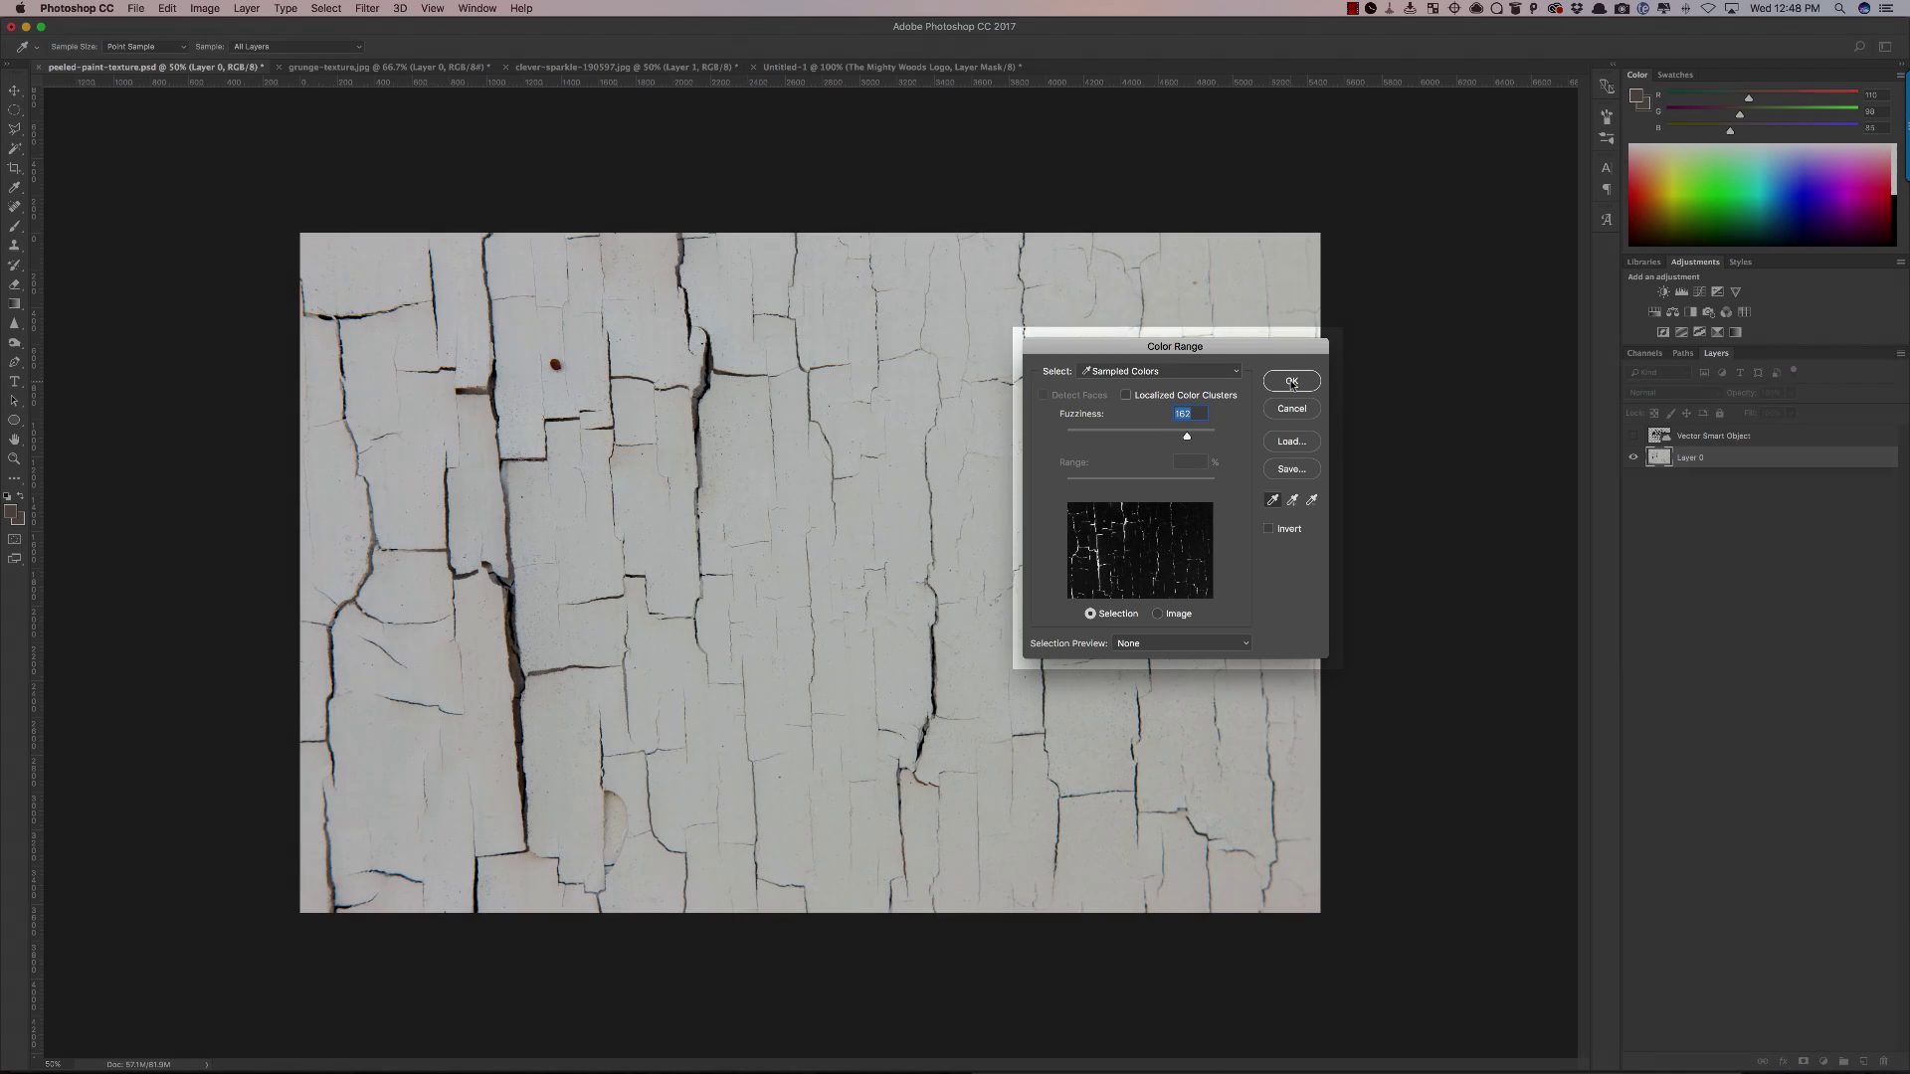
pyautogui.press('b')
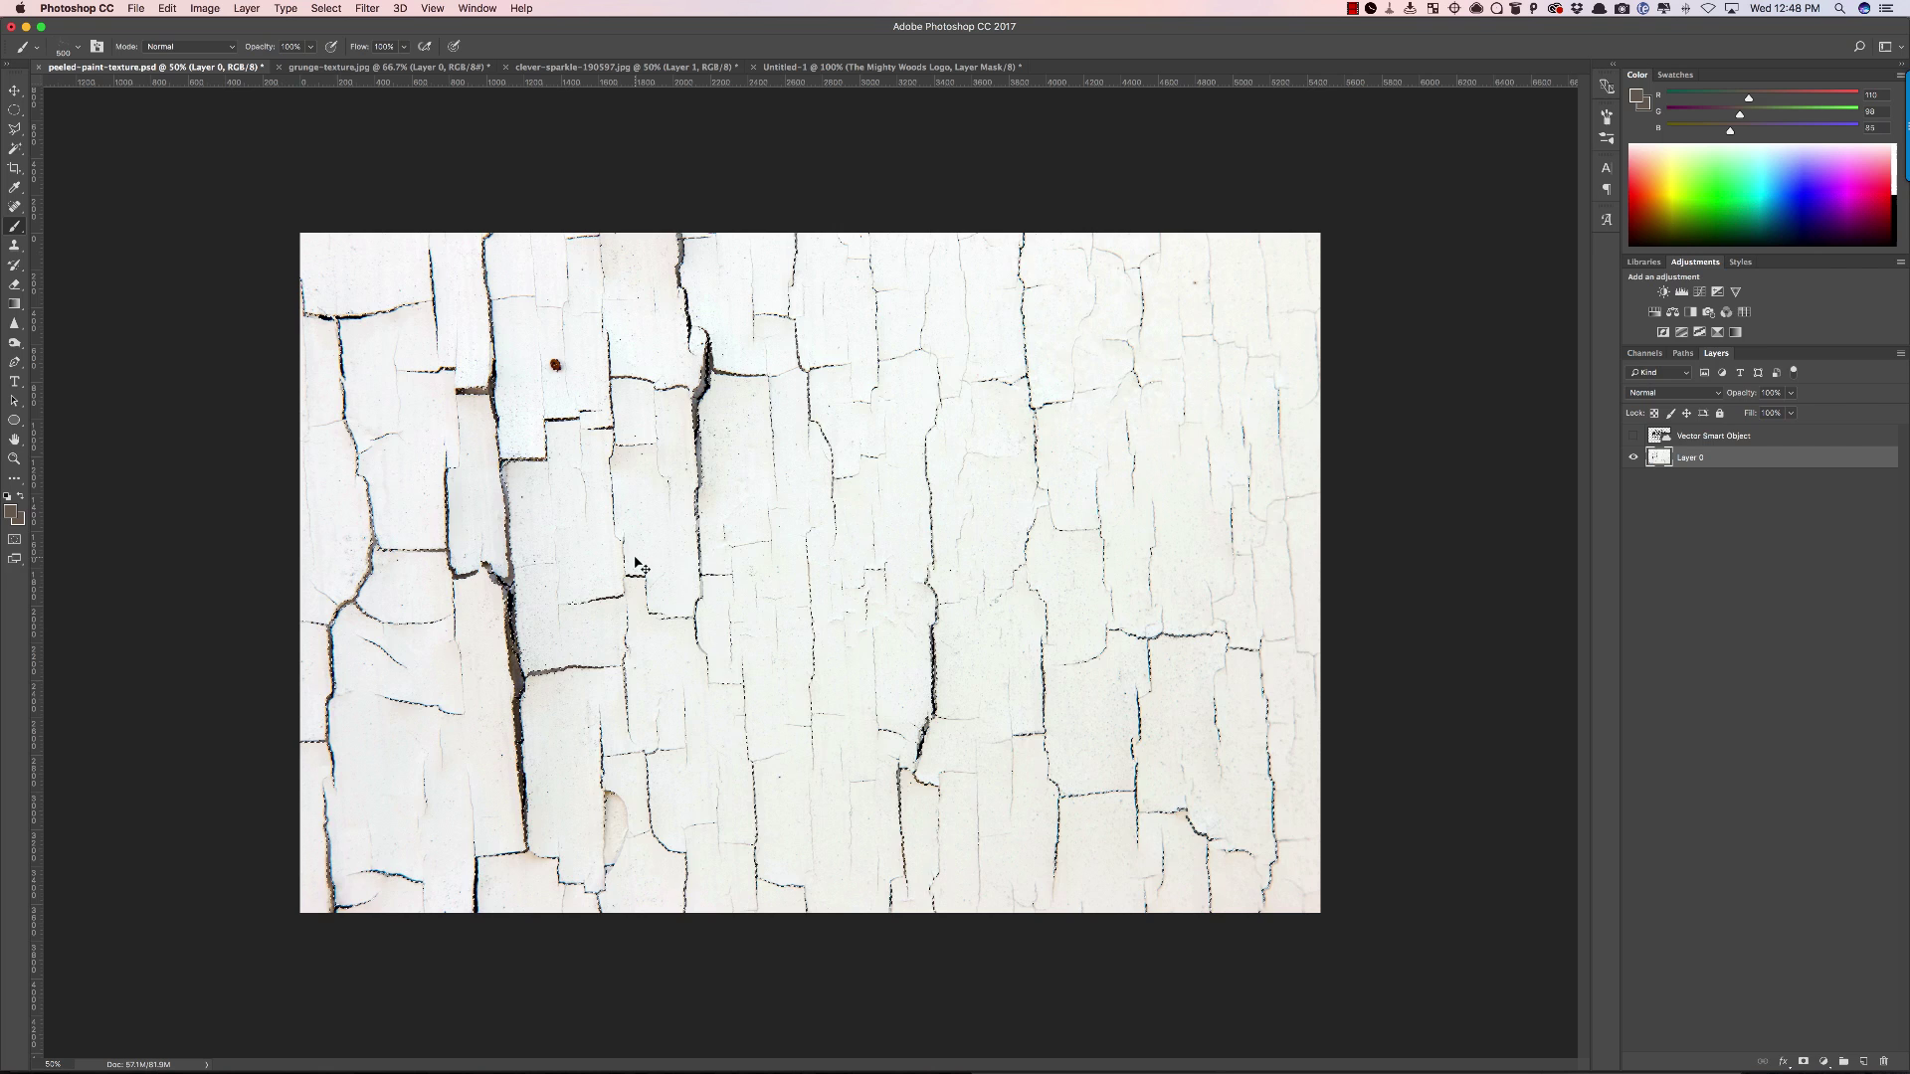
# Copy the selected cracks and paste them onto a new Layer 1.
pyautogui.press('super+c')
pyautogui.click(1863, 1062)
pyautogui.press('super+d')
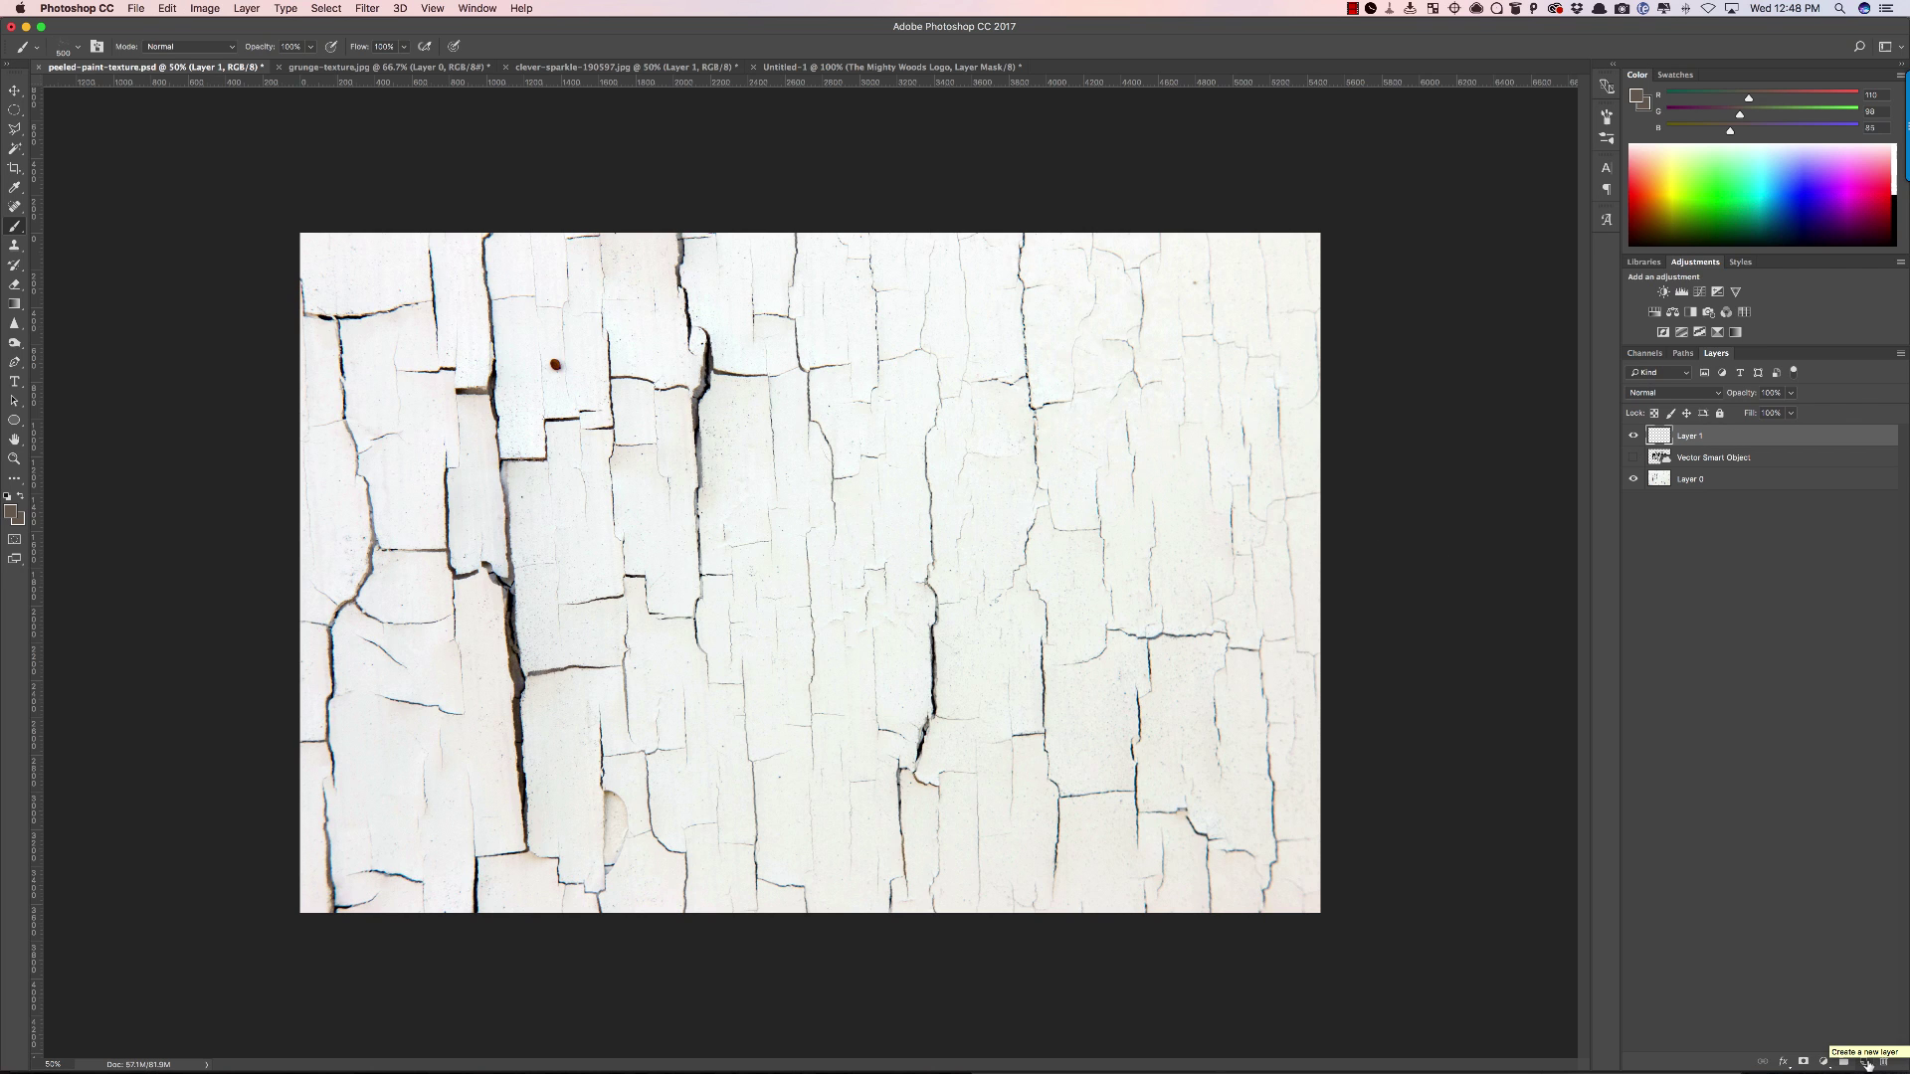
pyautogui.press('super+v')
# Toggle layer visibility to check the cracks, show all layers, and select the logo layer.
pyautogui.click(1634, 479)
pyautogui.click(1635, 437)
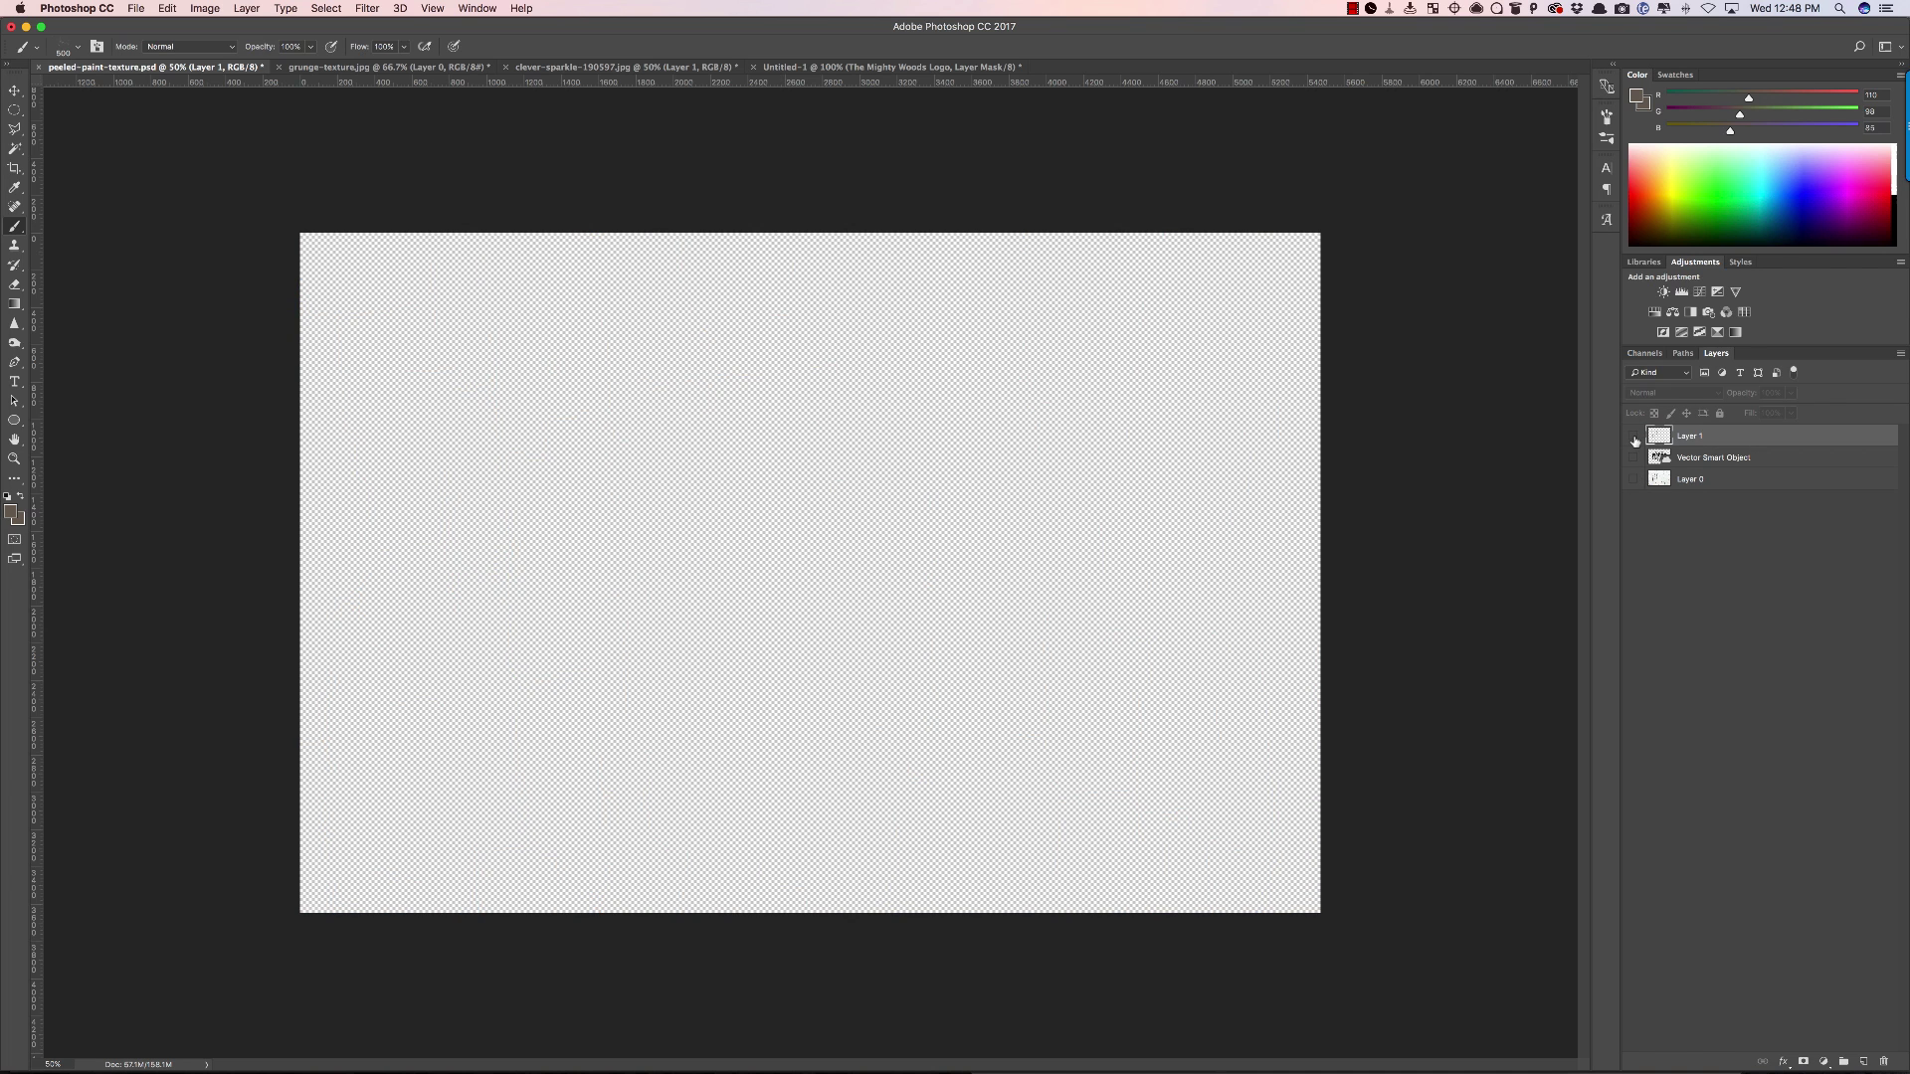
pyautogui.click(1635, 436)
pyautogui.click(1634, 478)
pyautogui.click(1633, 457)
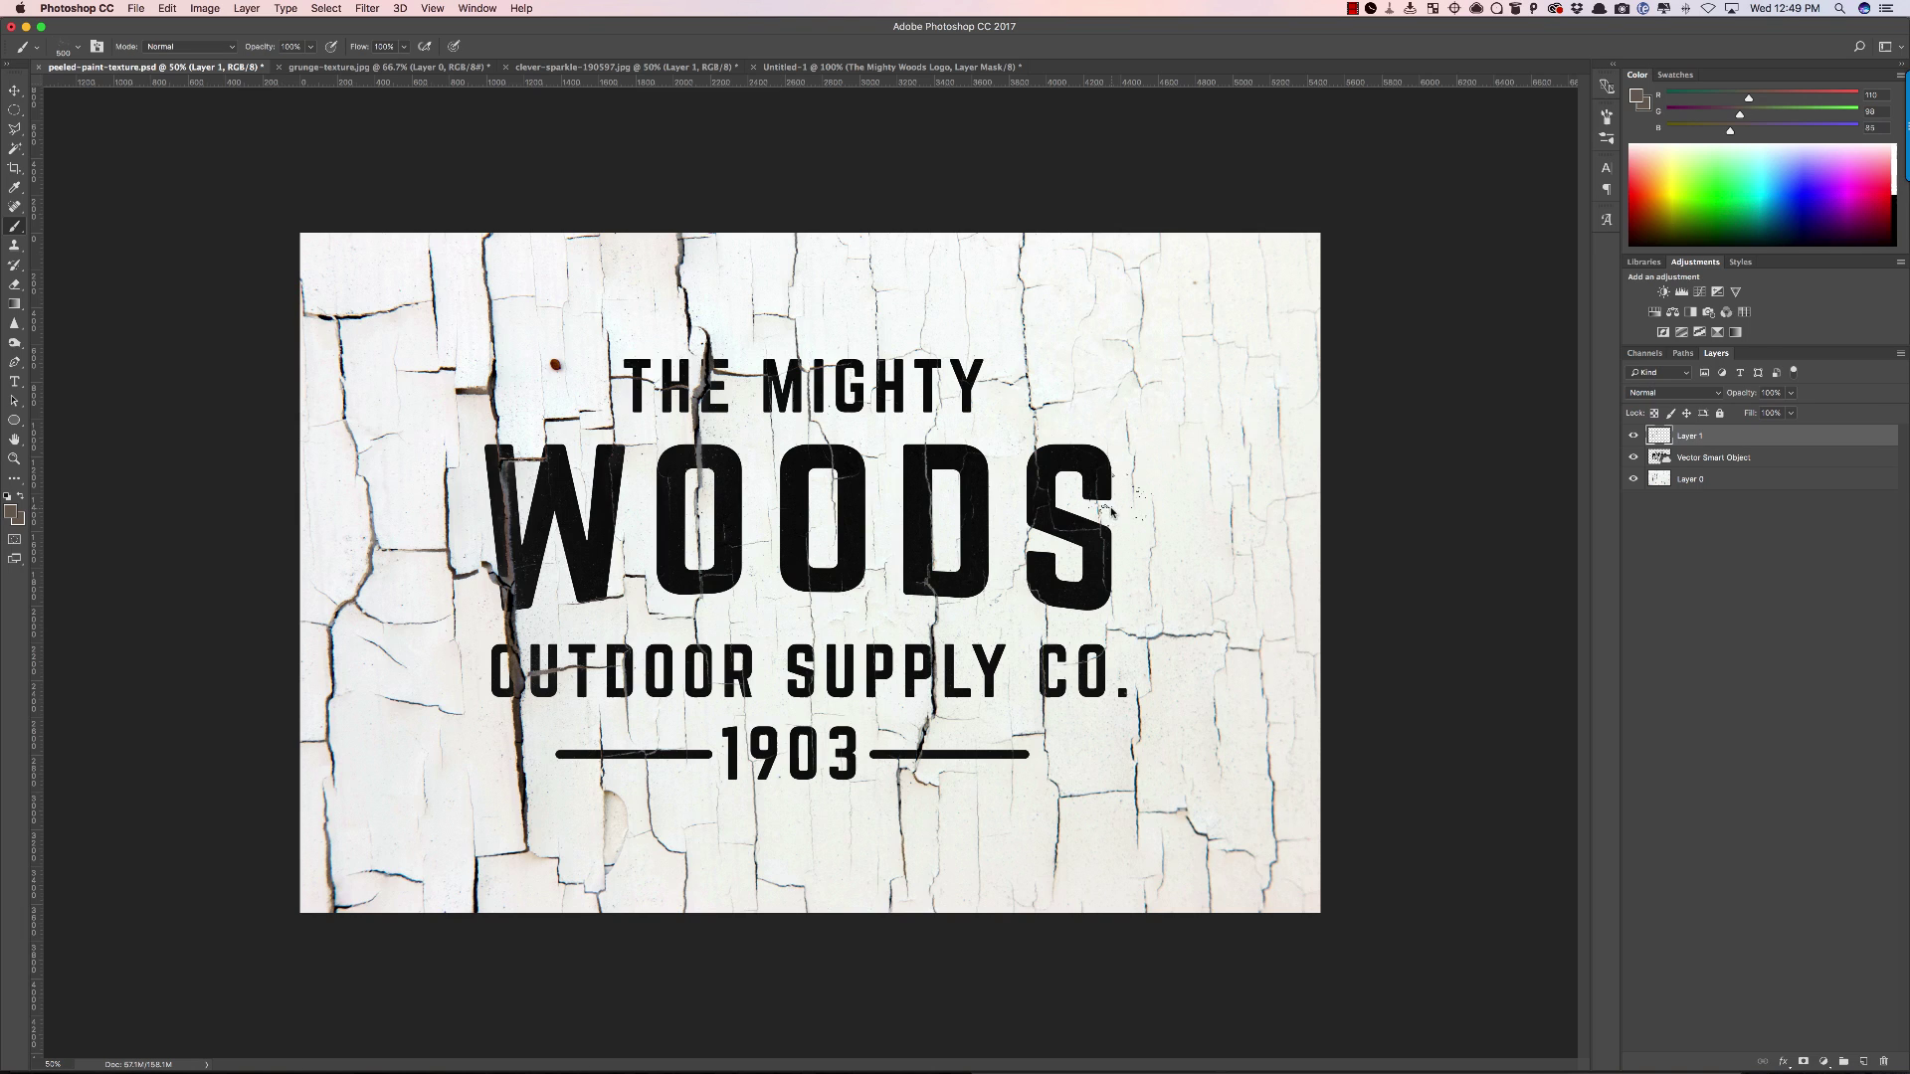
pyautogui.click(1746, 461)
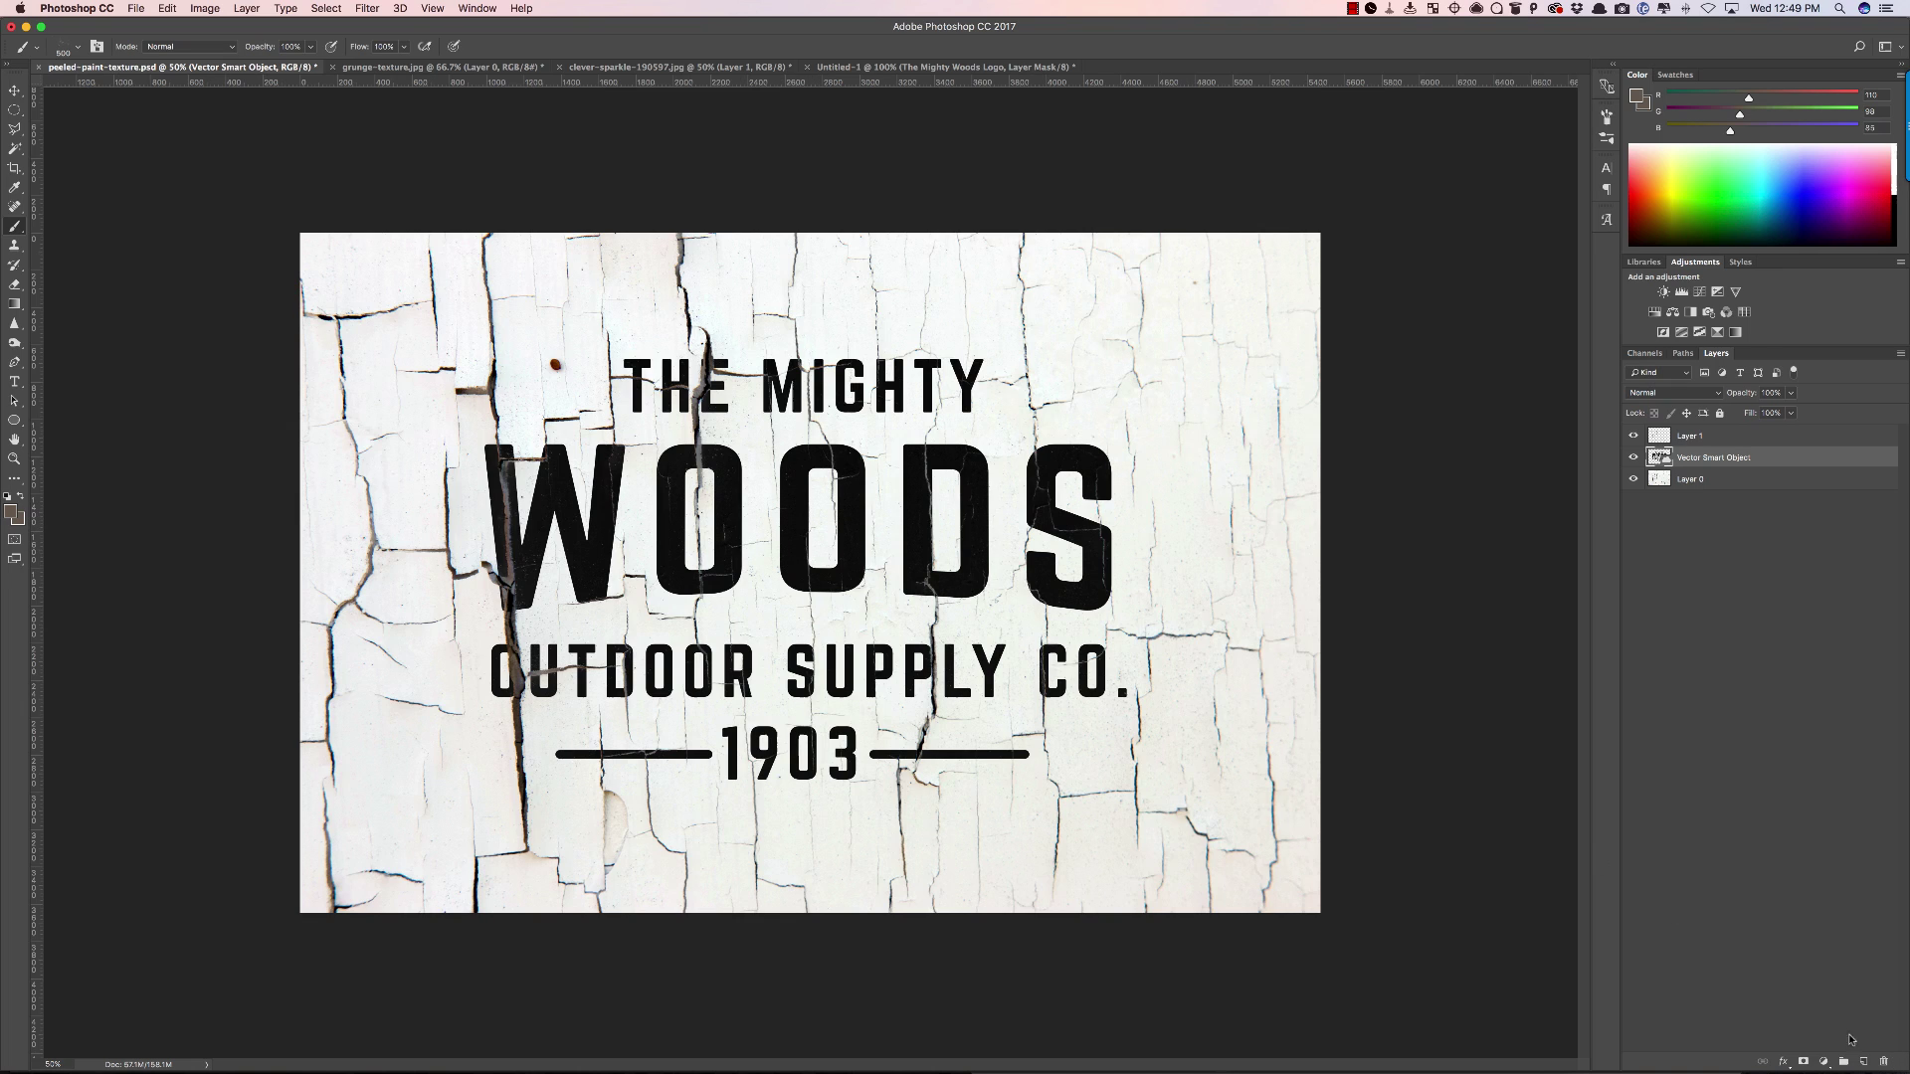
# Mask the Vector Smart Object and stamp grunge over WOODS, wearing the O, D and S.
pyautogui.click(1804, 1062)
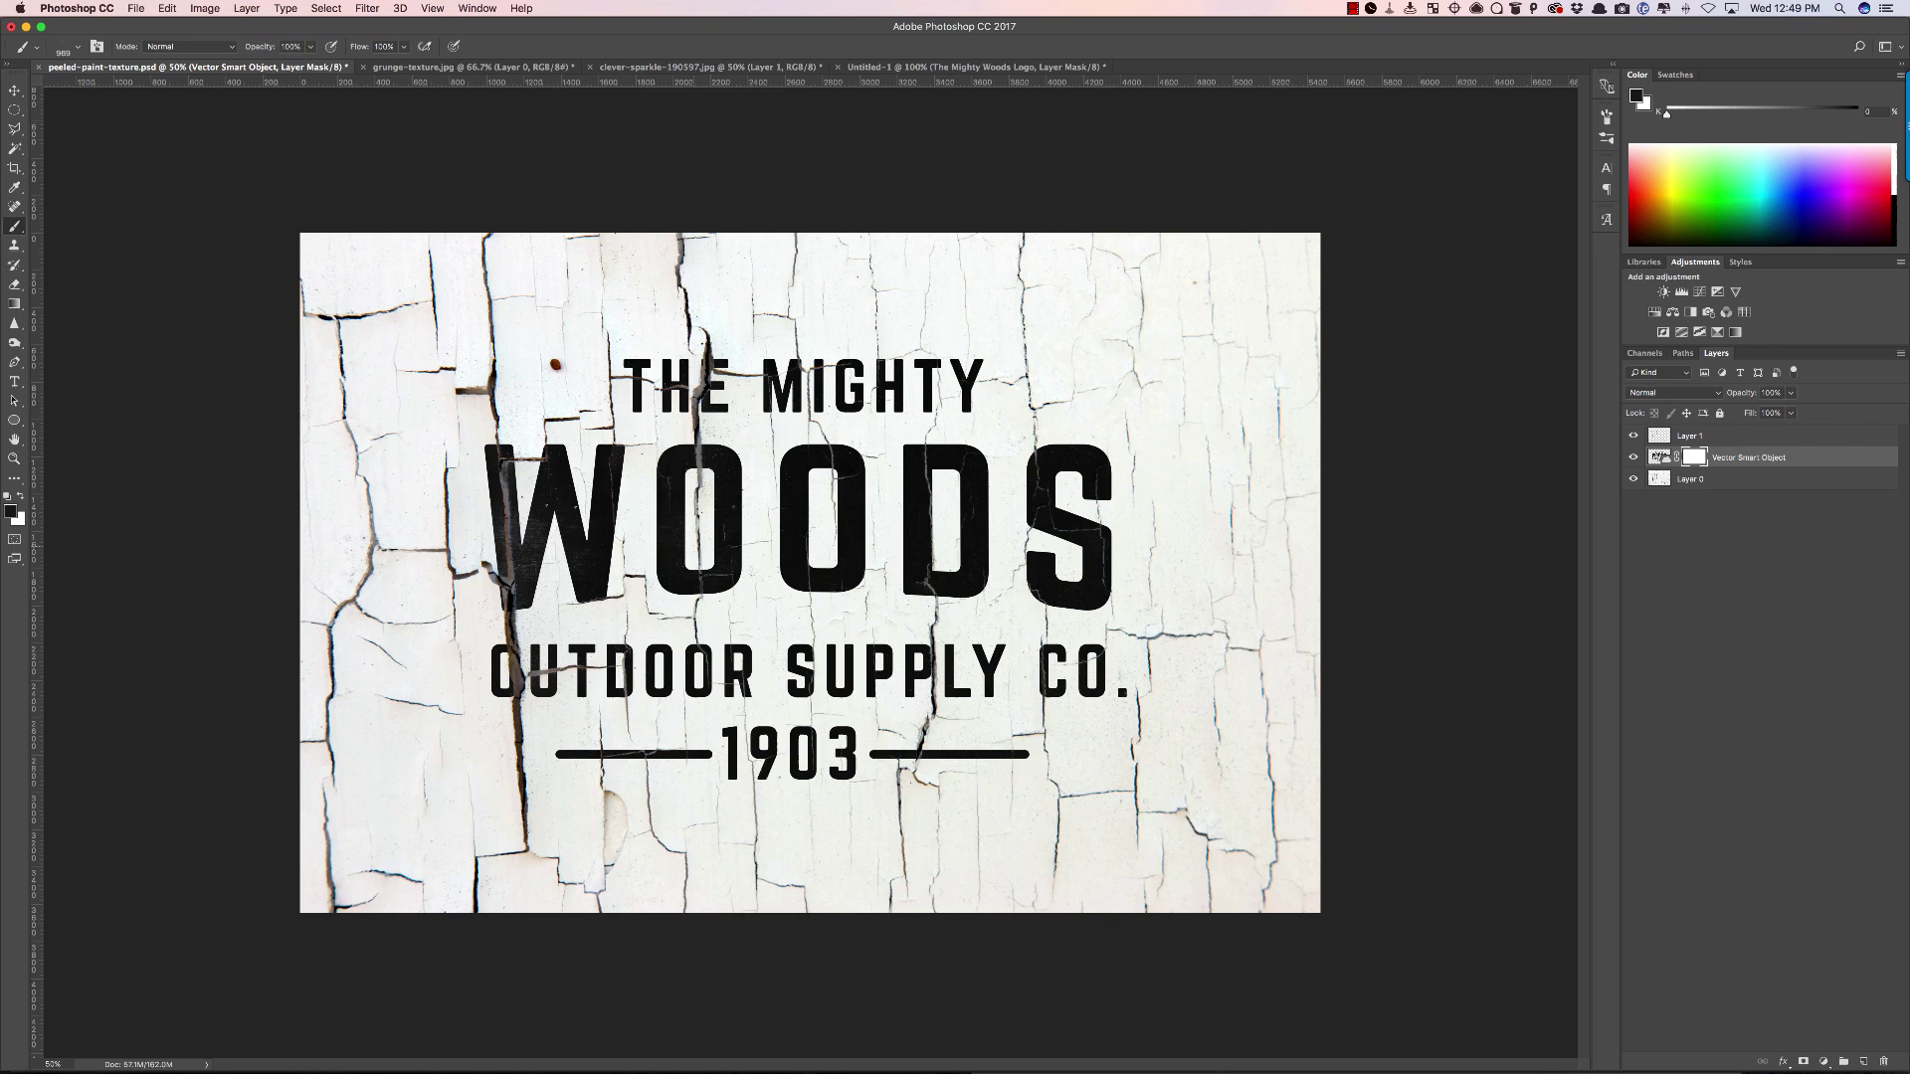
pyautogui.click(815, 461)
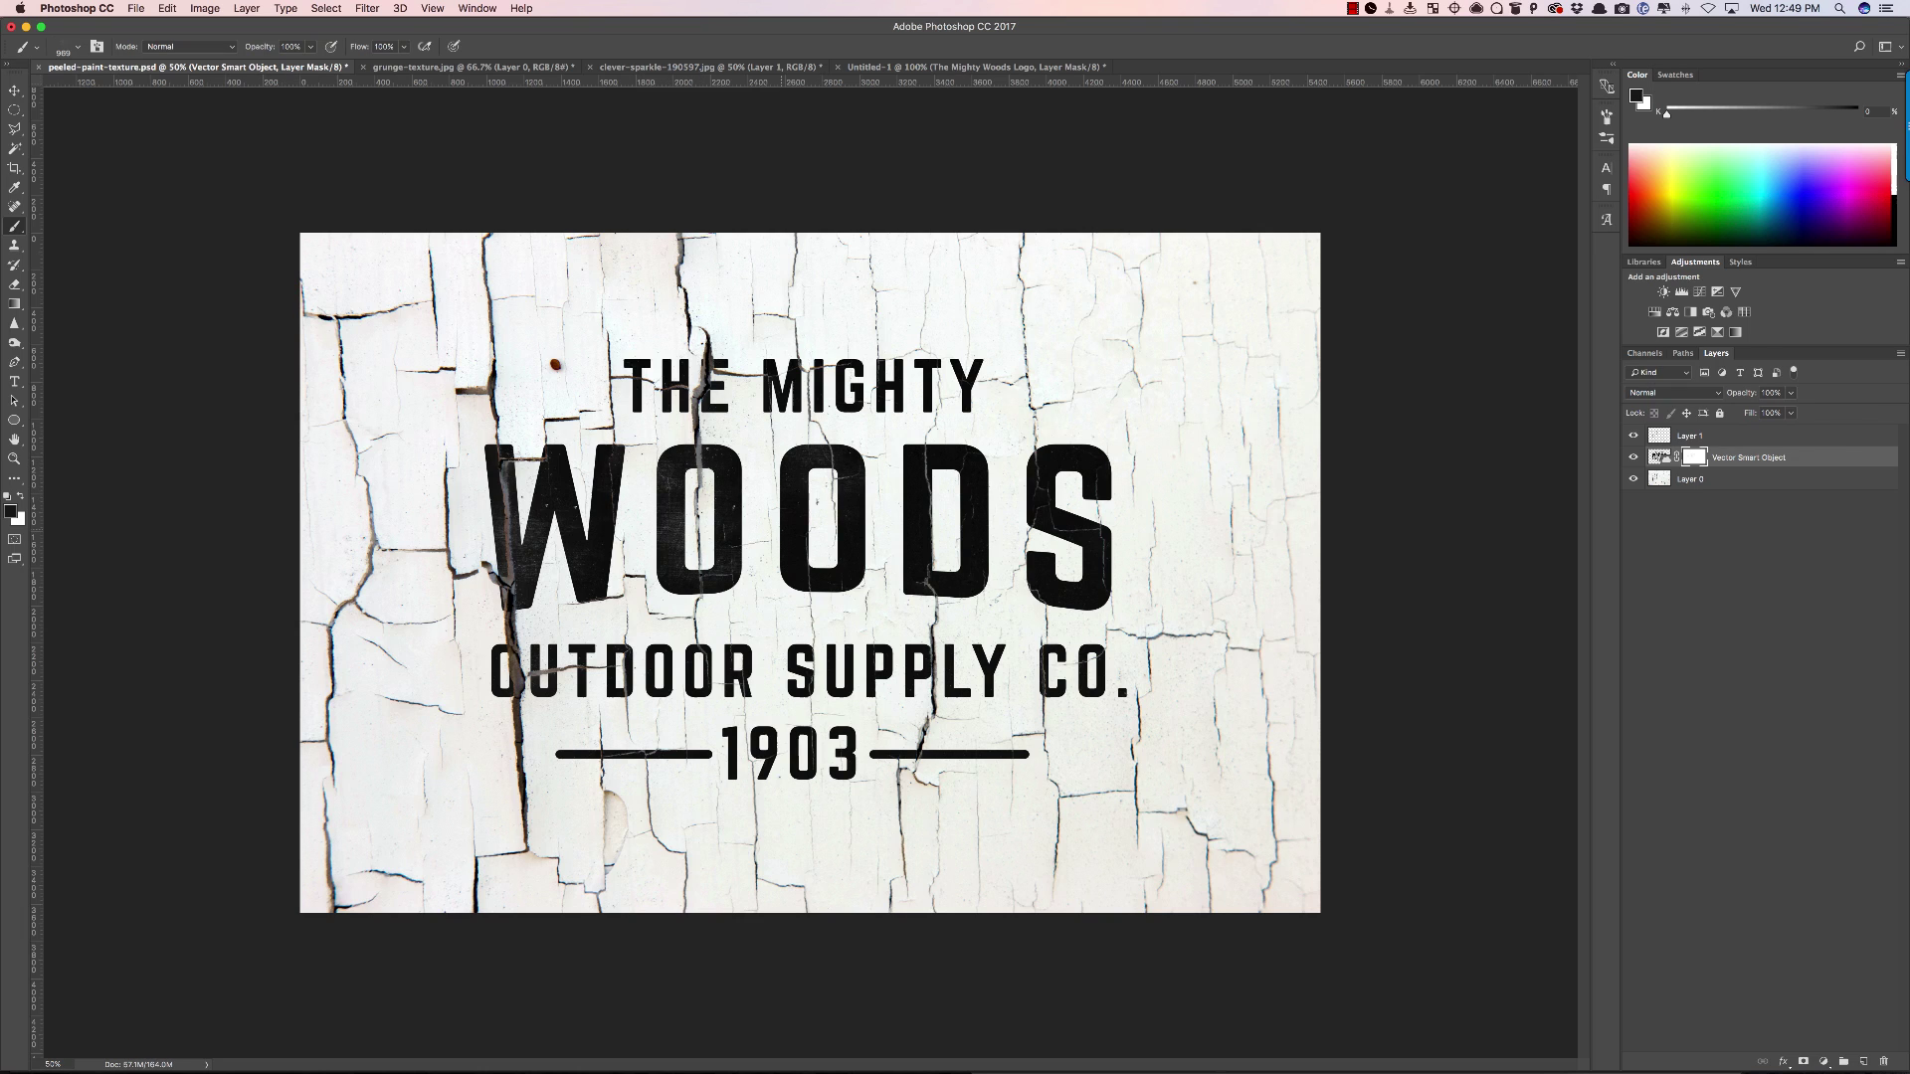
pyautogui.click(940, 574)
pyautogui.click(920, 523)
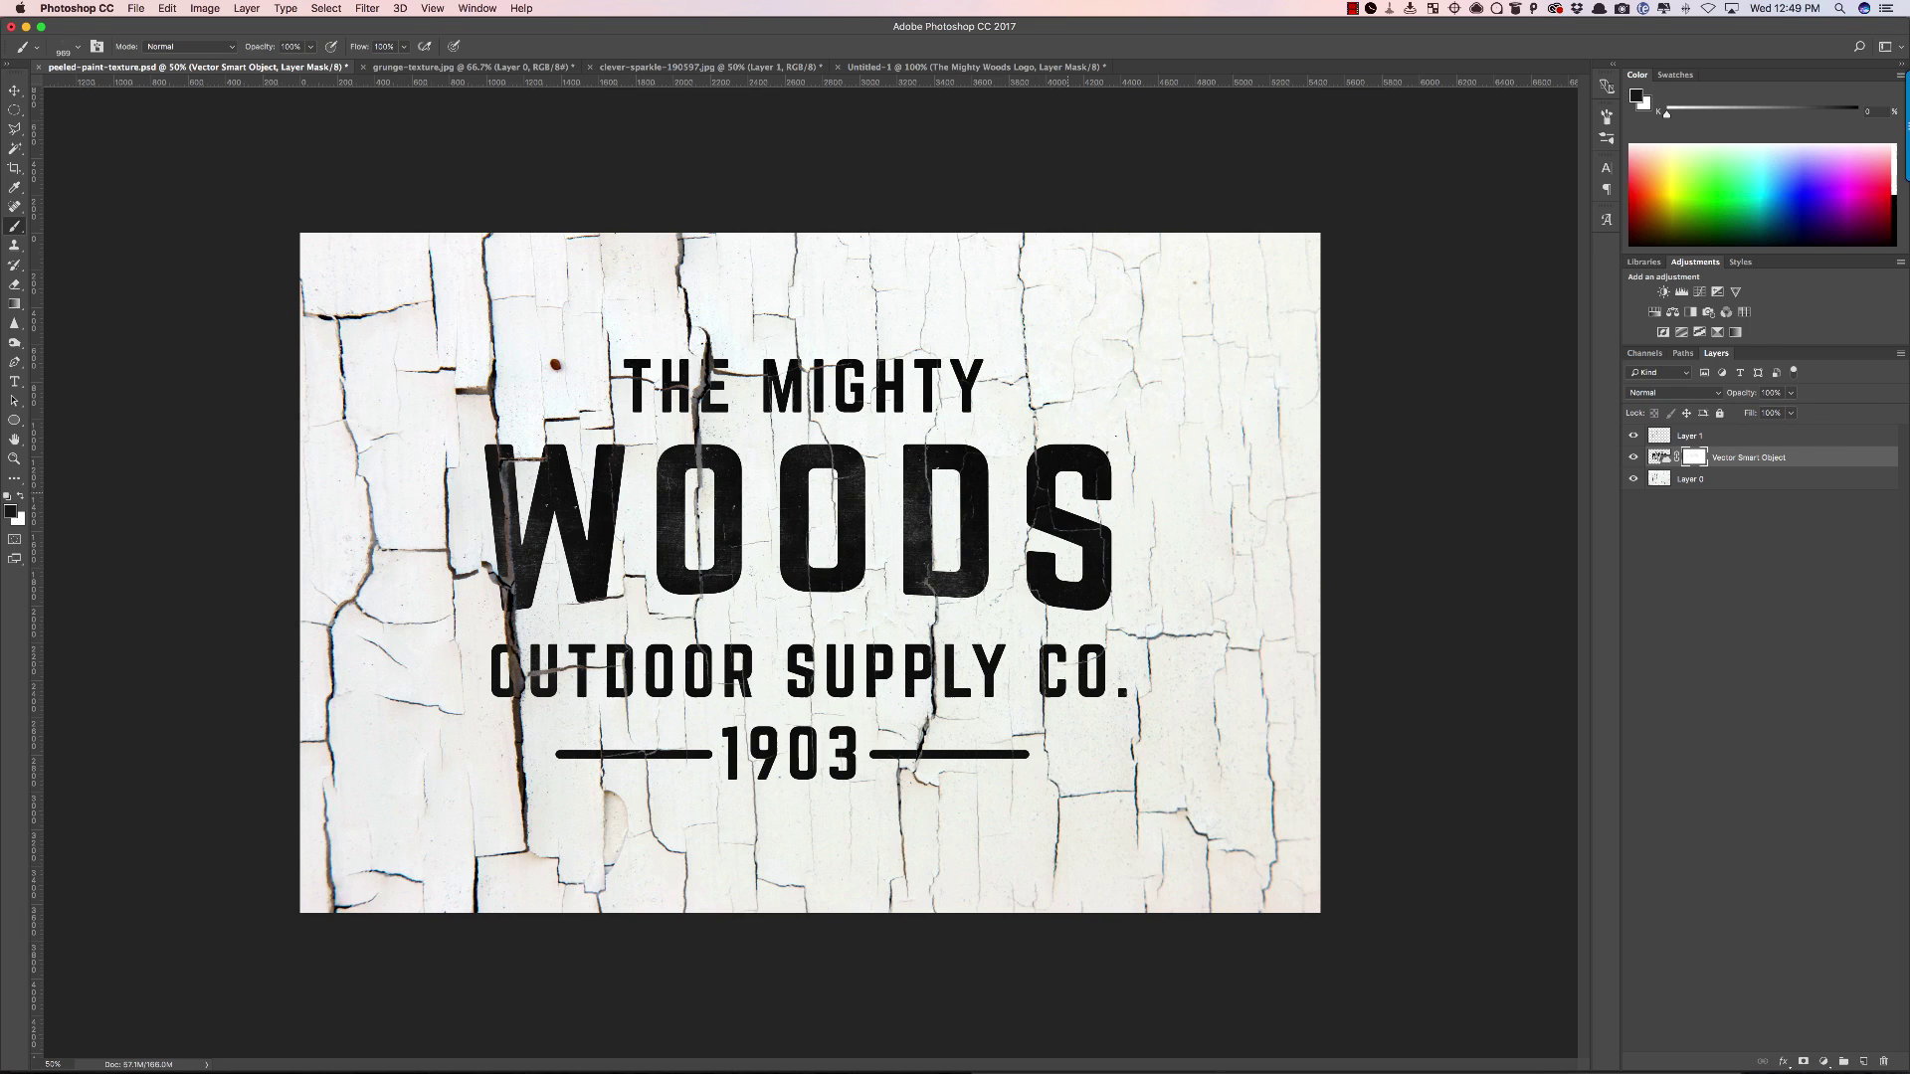
pyautogui.click(1050, 480)
pyautogui.click(1045, 564)
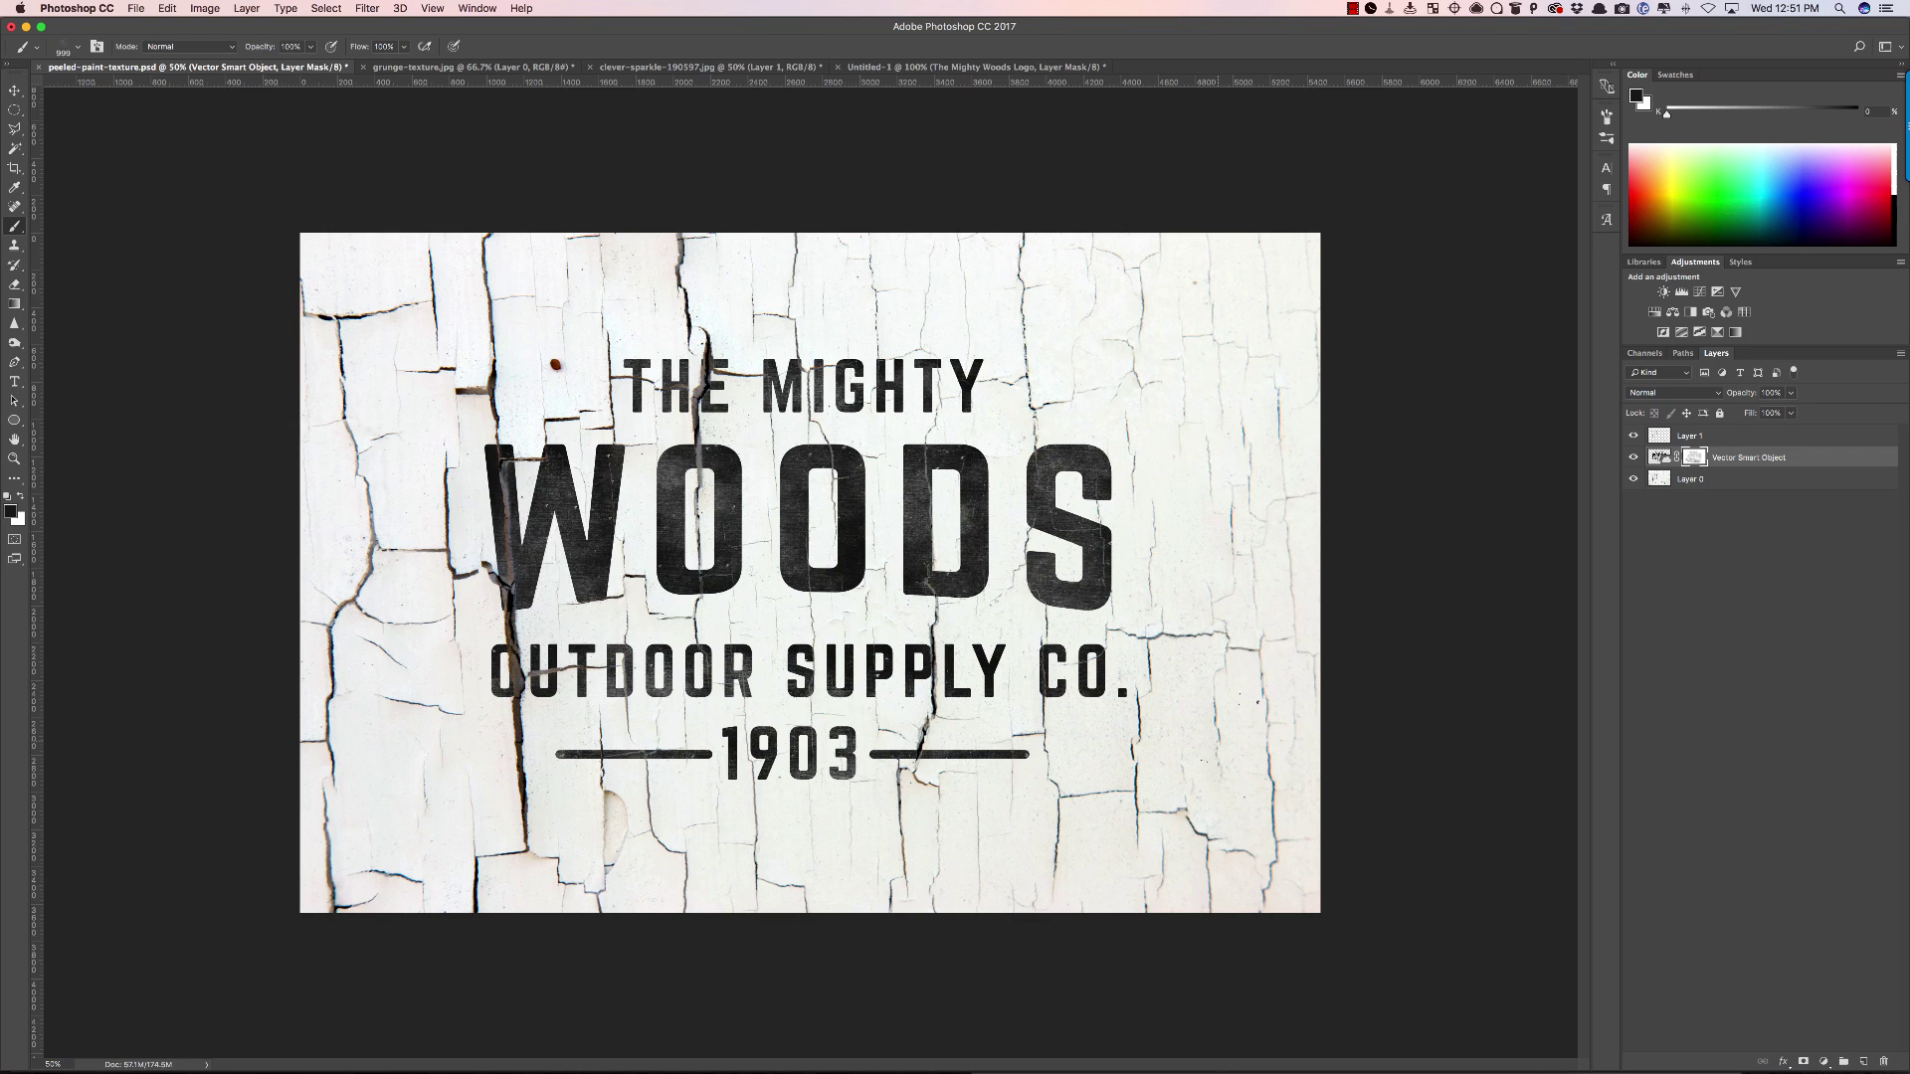